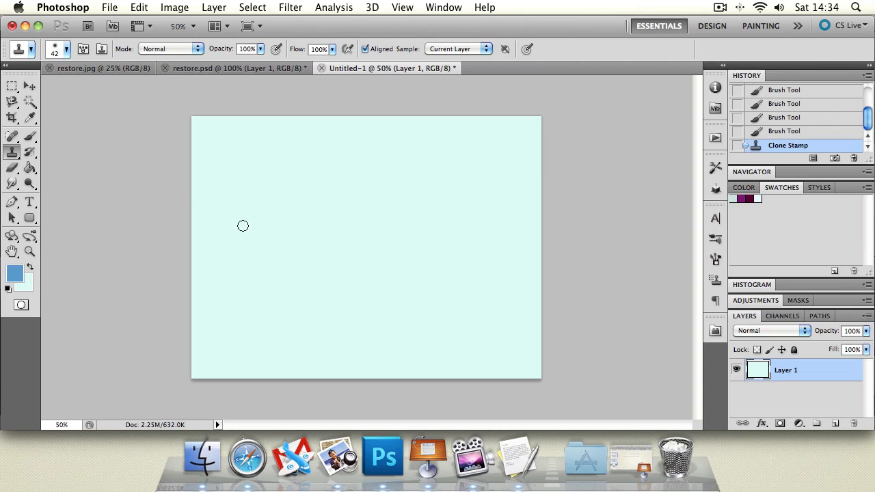
- Paint a blue dot on the blank canvas with the 112 px brush, and clone it to the right using Clone Stamp
left_click(29, 136)
left_click(262, 225)
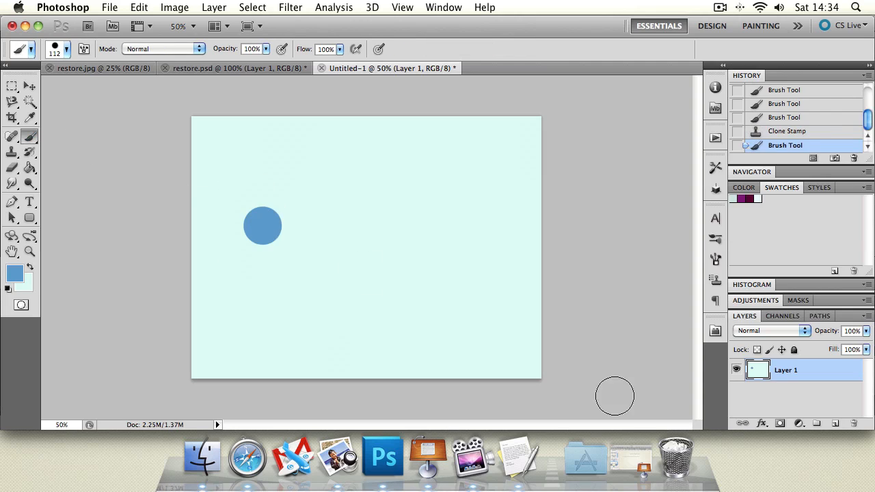
left_click(8, 153)
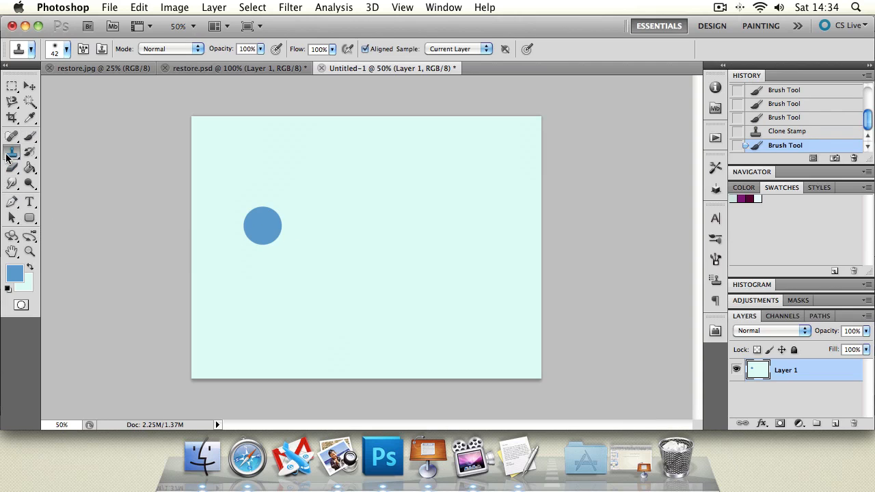
left_click(250, 221)
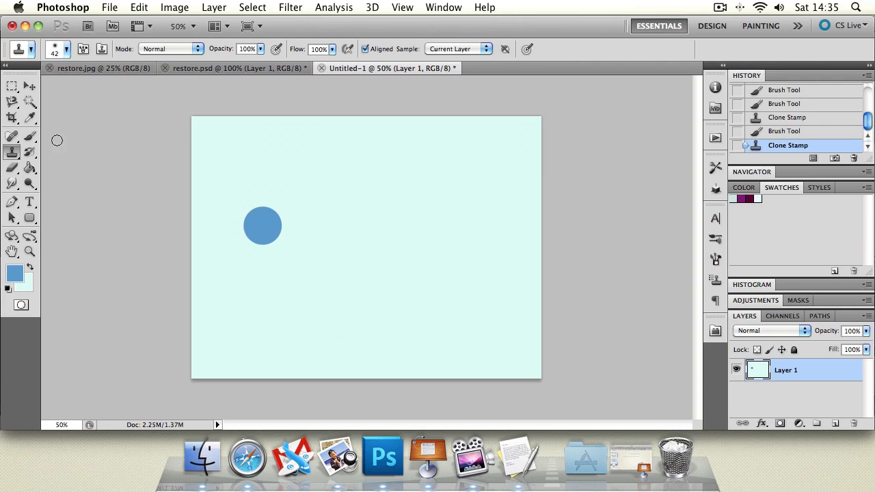
left_click(5, 157)
left_click(108, 128)
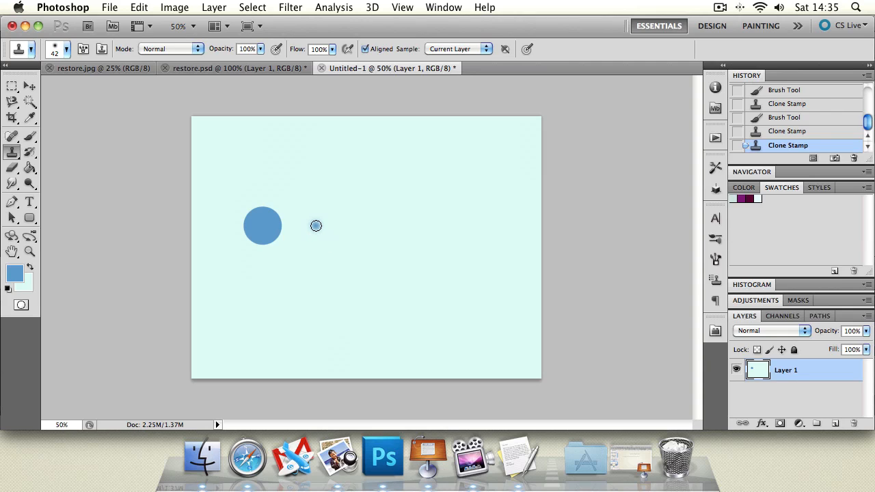
mouse_move(317, 225)
left_mouse_down()
mouse_move(318, 203)
mouse_move(332, 215)
mouse_move(321, 241)
mouse_move(308, 216)
mouse_move(321, 208)
mouse_move(327, 242)
mouse_move(306, 213)
mouse_move(332, 229)
mouse_move(319, 221)
mouse_move(328, 216)
mouse_move(302, 213)
mouse_move(300, 235)
left_mouse_up()
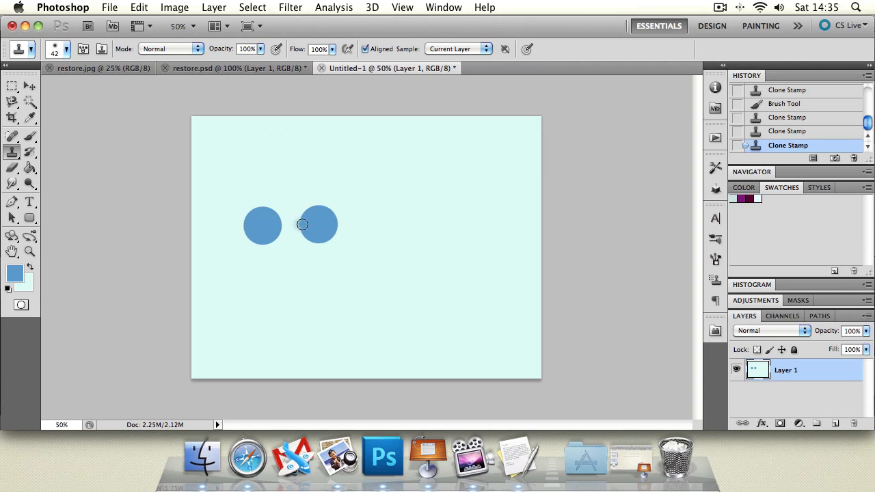
mouse_move(372, 224)
left_mouse_down()
mouse_move(379, 201)
mouse_move(374, 235)
mouse_move(347, 236)
mouse_move(352, 243)
mouse_move(392, 219)
mouse_move(386, 209)
mouse_move(361, 225)
mouse_move(388, 247)
mouse_move(384, 215)
mouse_move(397, 227)
mouse_move(380, 228)
mouse_move(448, 219)
mouse_move(437, 237)
mouse_move(429, 216)
mouse_move(443, 206)
mouse_move(432, 207)
mouse_move(443, 214)
mouse_move(431, 212)
mouse_move(436, 220)
mouse_move(489, 224)
mouse_move(506, 218)
mouse_move(488, 221)
mouse_move(479, 199)
mouse_move(491, 200)
mouse_move(466, 237)
mouse_move(481, 240)
mouse_move(467, 230)
mouse_move(533, 219)
left_mouse_up()
- Undo all the recent Clone Stamp strokes and the painted blue dot
key("super+alt+z")
key("super+alt+z")
key("super+alt+z")
key("super+alt+z")
key("super+alt+z")
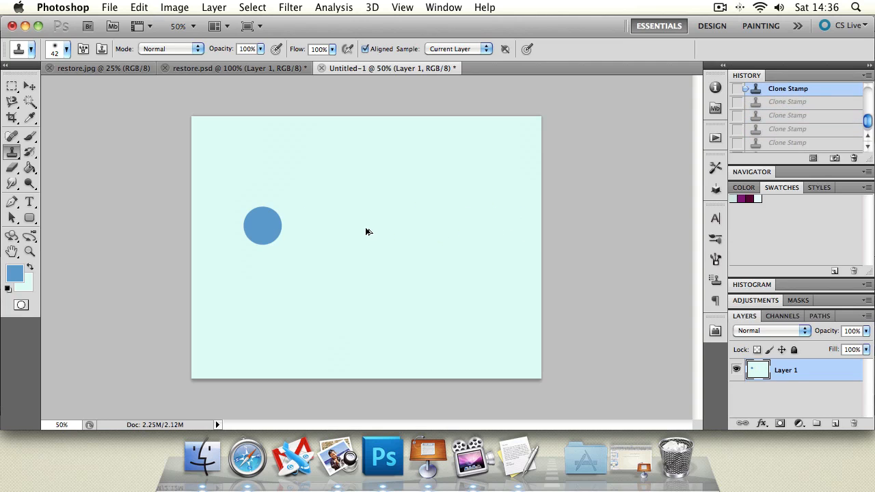
key("super+alt+z")
key("super+alt+z")
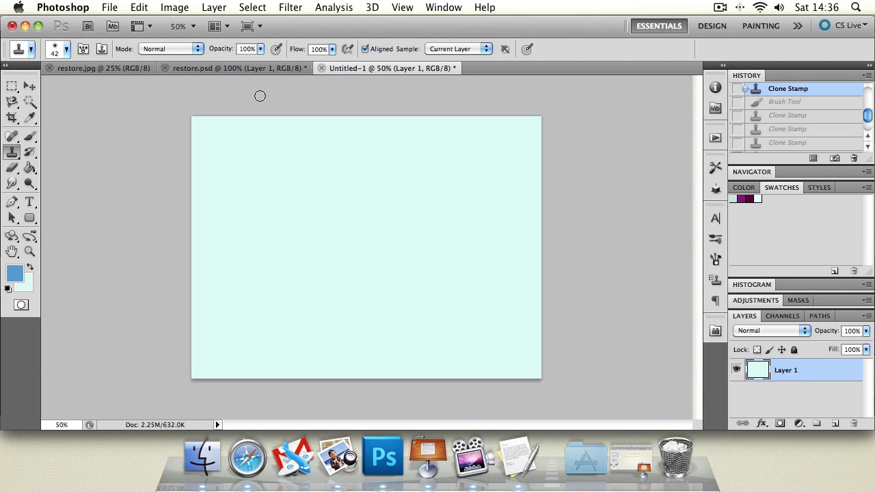
- Compare the damaged photo in restore.jpg with the half-restored version in restore.psd, viewing each at 25%
left_click(136, 69)
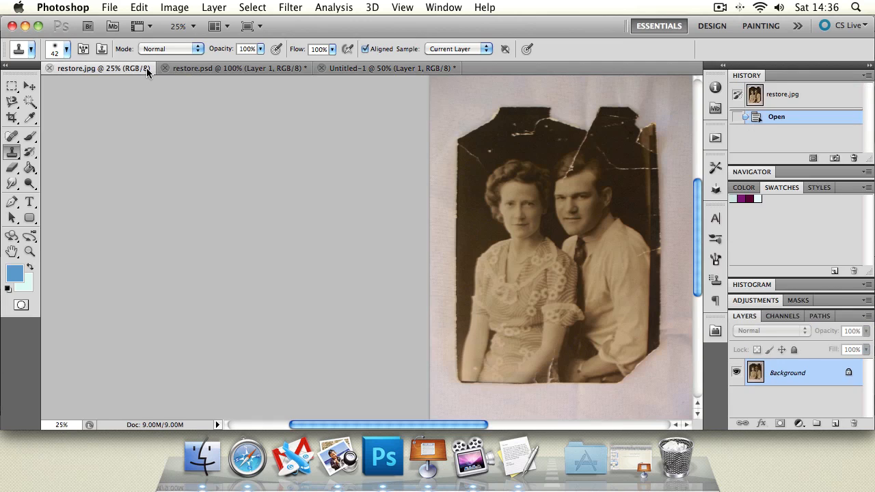
left_click(20, 254)
left_click_drag(518, 280, 281, 256)
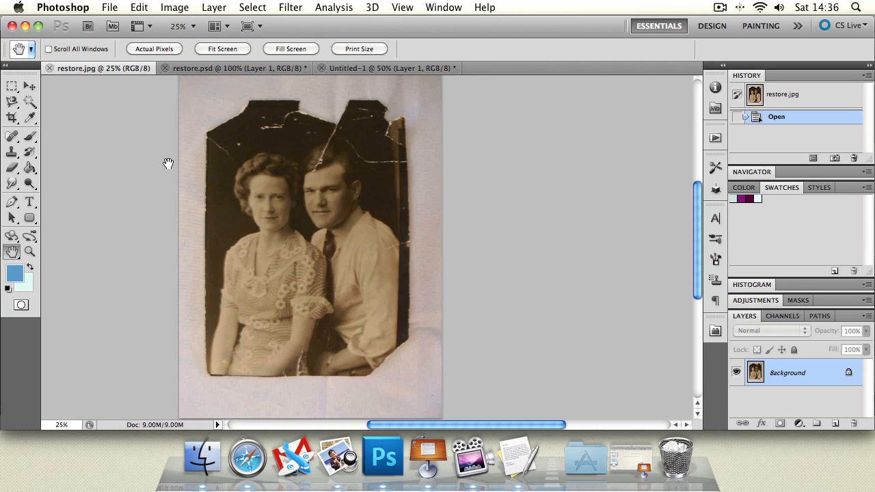
left_click(237, 69)
left_click(29, 251)
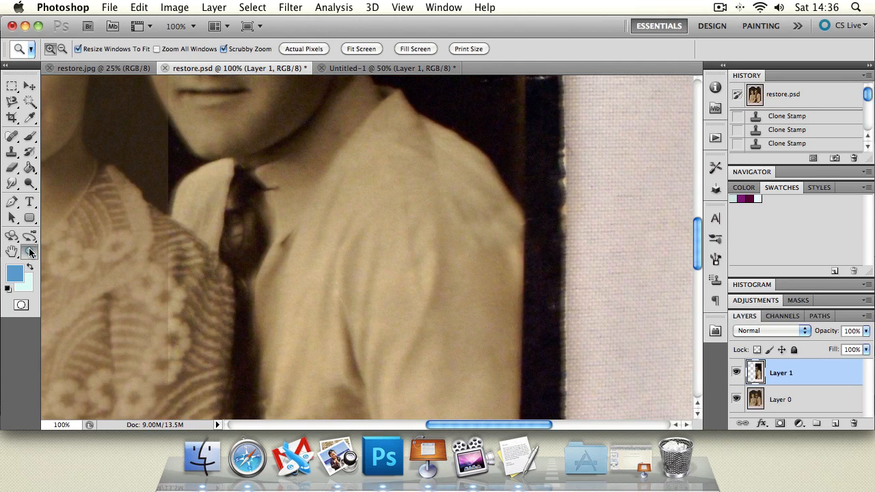
left_click(325, 249, "alt")
left_click(325, 249, "alt")
left_click(326, 248, "alt")
left_click(329, 248, "alt")
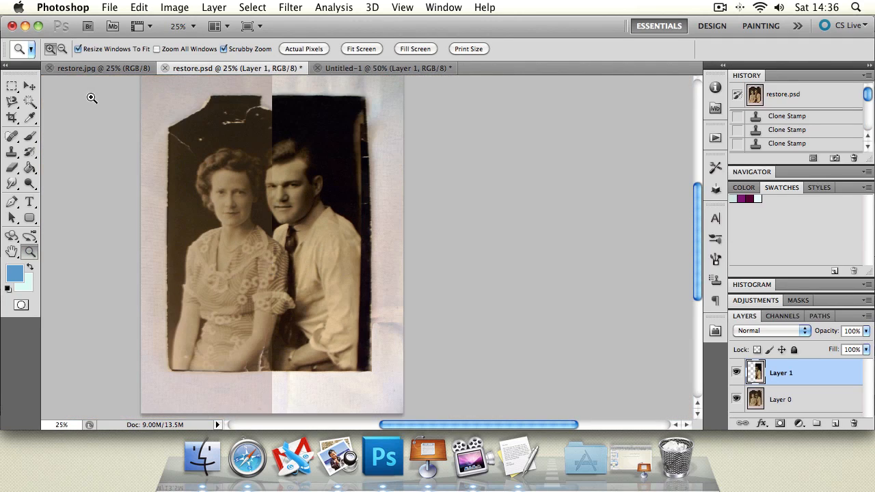
left_click(29, 86)
left_click(457, 192)
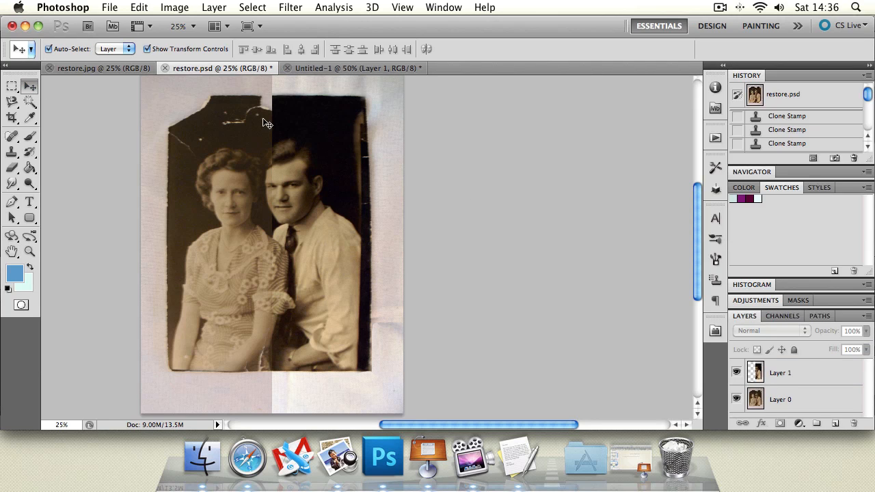
- Examine the crack running through the man's hair and forehead in restore.jpg at 200%
left_click(122, 68)
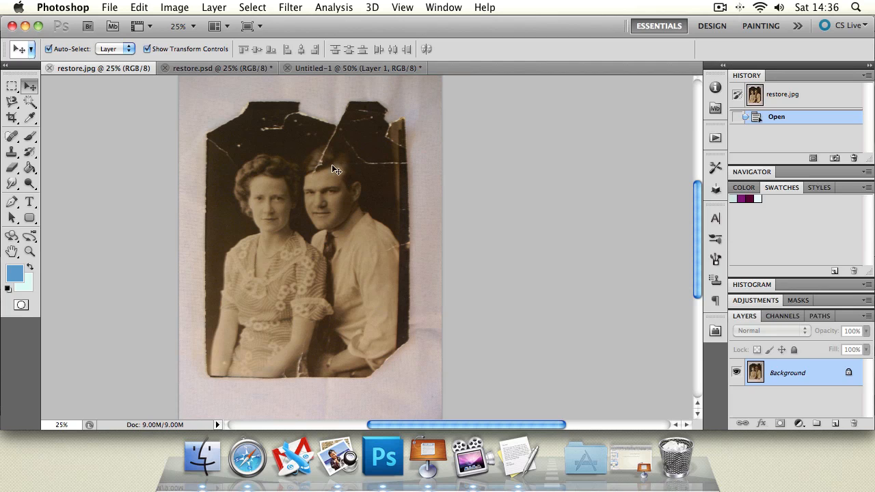
left_click(29, 251)
left_click_drag(307, 179, 344, 128)
left_click(344, 128)
left_click(12, 252)
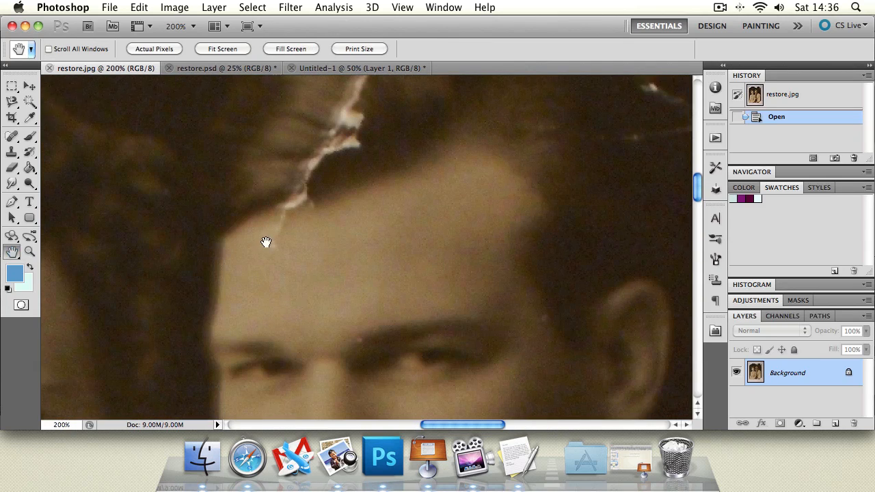
left_click_drag(267, 242, 222, 344)
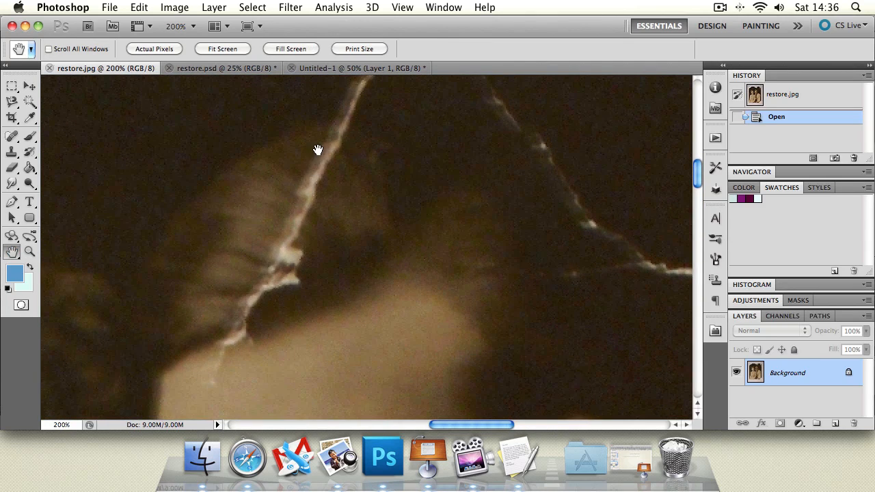
- Examine the repaired hair and face of the man in restore.psd up close, and view the whole photo at 25%
left_click(232, 68)
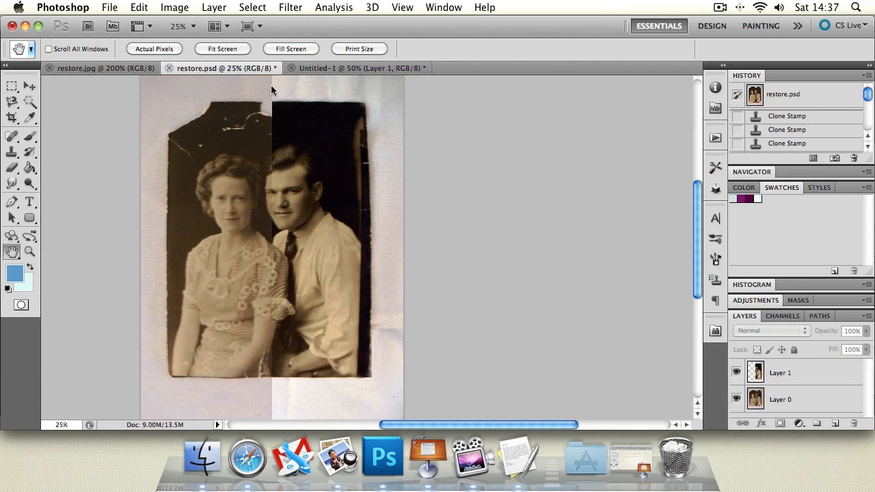
left_click(30, 251)
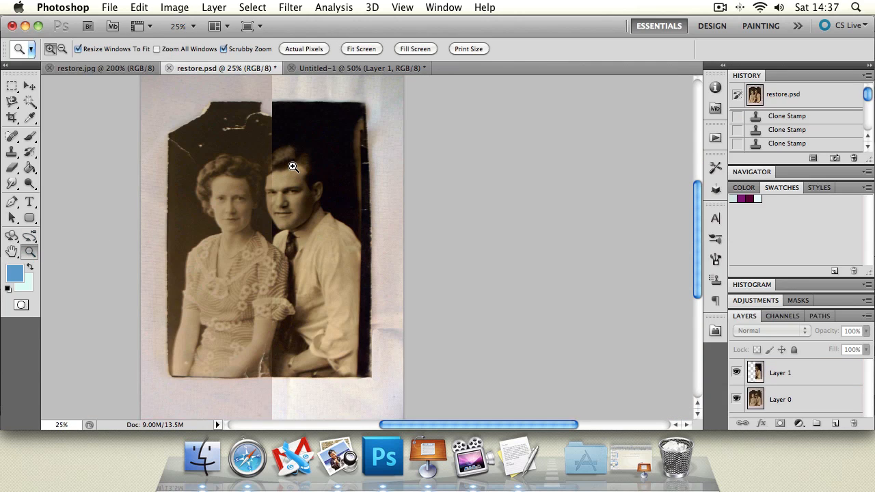
left_click(292, 166)
left_click(292, 166)
left_click(292, 164)
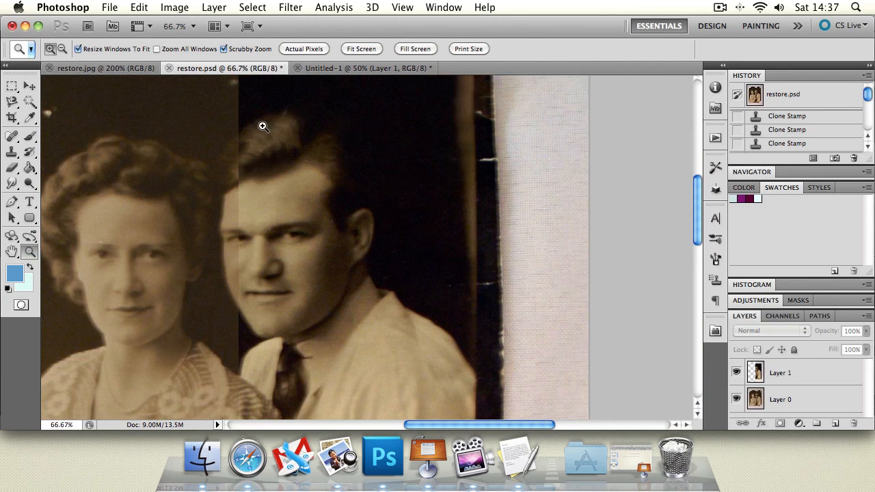
double_click(29, 253)
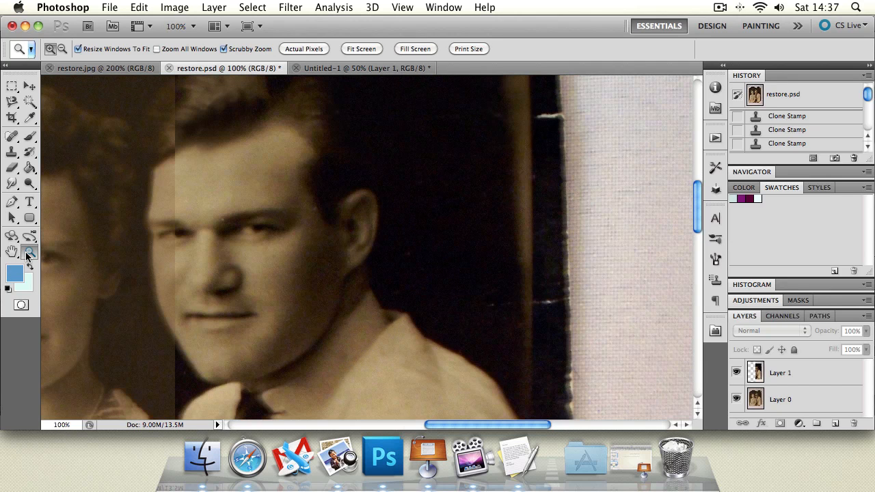
left_click(342, 216, "alt")
left_click(342, 216, "alt")
left_click(342, 217, "alt")
left_click(354, 232, "alt")
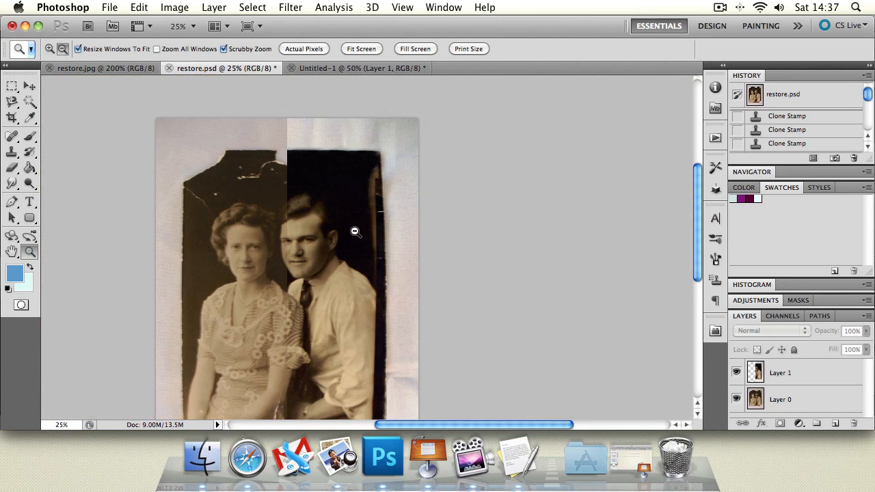
left_click(340, 316)
left_click(336, 322, "alt")
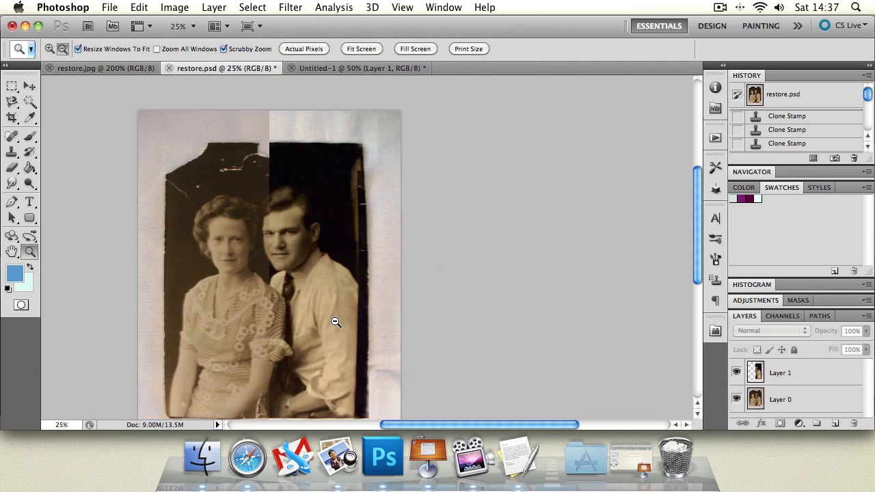
left_click(335, 322, "alt")
left_click(382, 263)
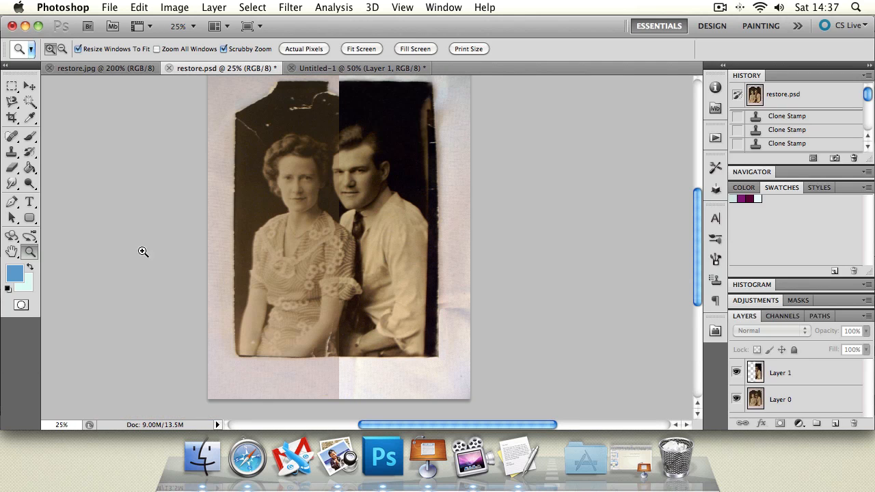
- Activate Clone Stamp near the photo's torn upper-right corner in restore.jpg and review its brush size and hardness settings
left_click(329, 68)
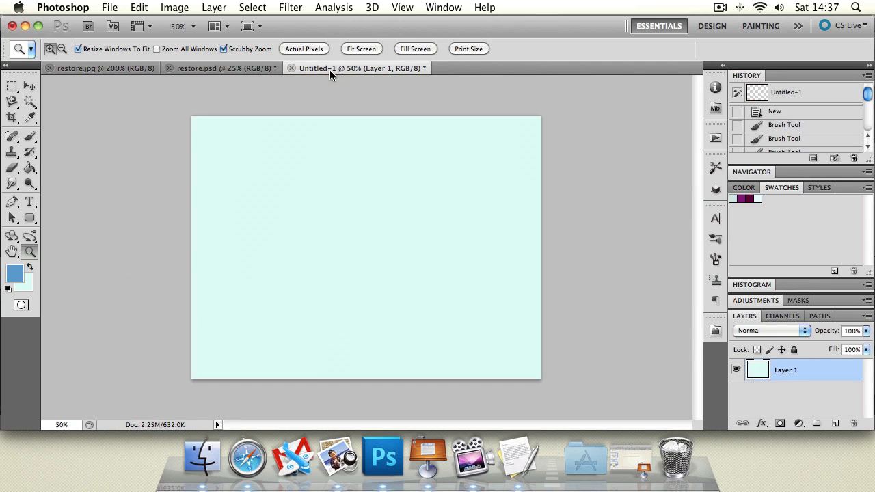
left_click(99, 68)
left_click(11, 252)
left_click_drag(240, 267, 236, 342)
left_click_drag(462, 289, 313, 222)
key("s")
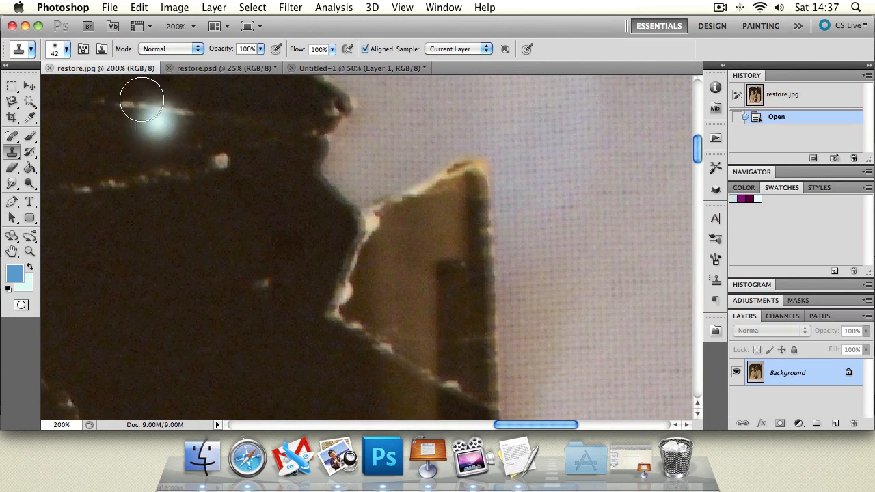
left_click(67, 52)
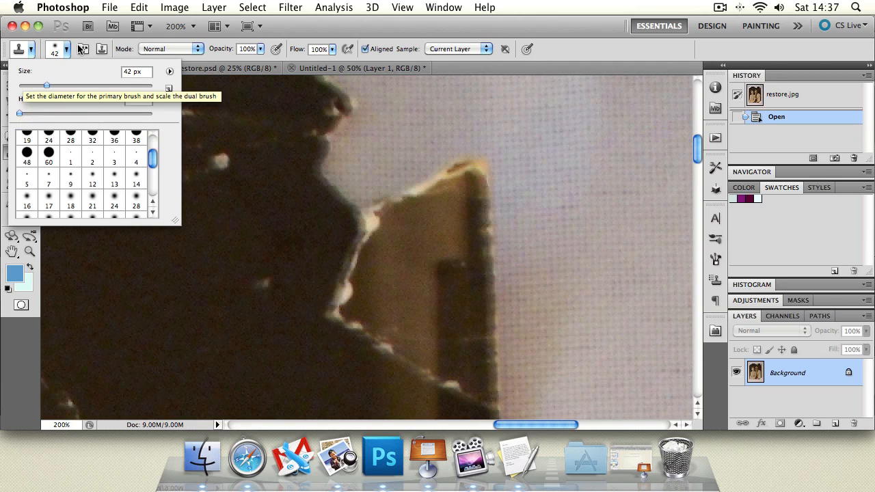
left_click(323, 30)
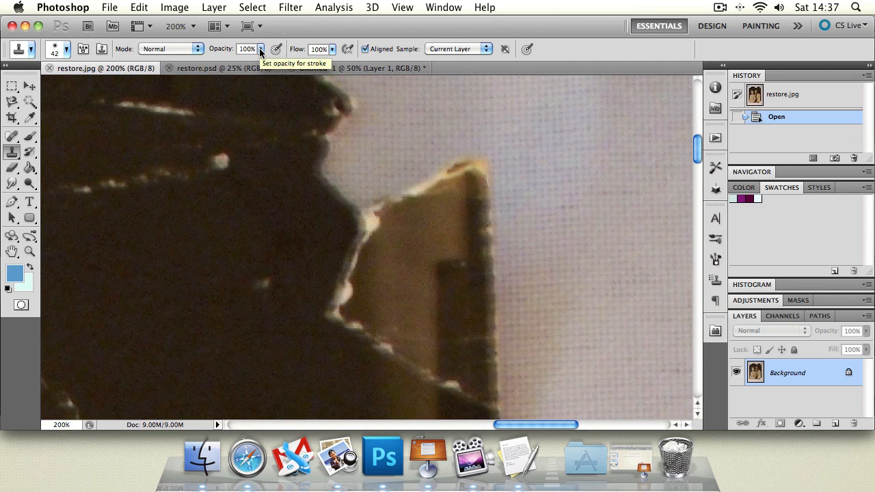
- Try the Clone Stamp sampling option All Layers, and return it to Current Layer
left_click(451, 49)
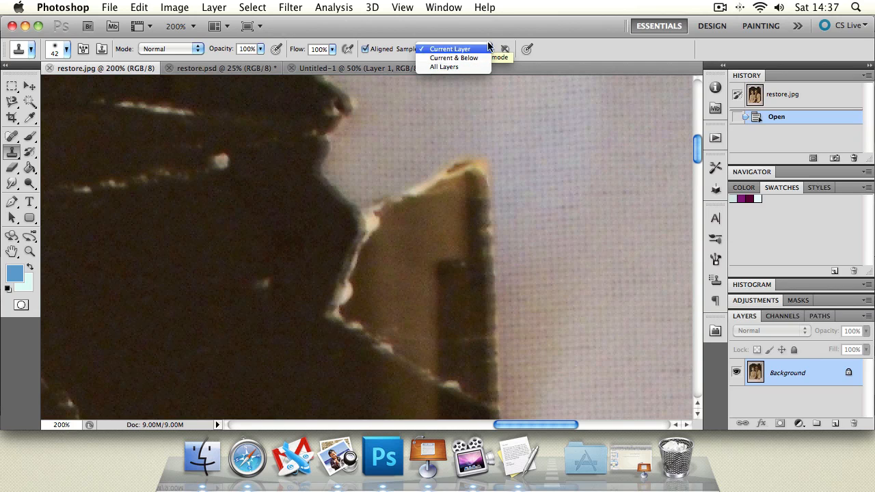
left_click(455, 49)
left_click(455, 49)
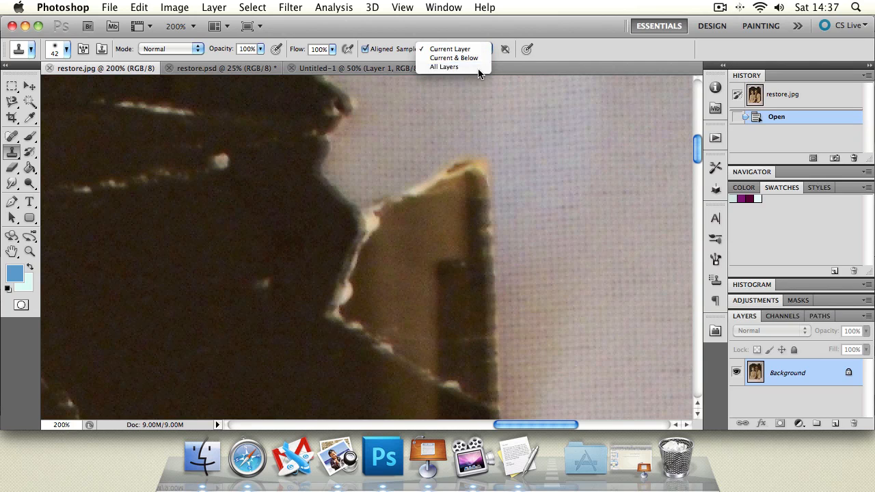
left_click(477, 68)
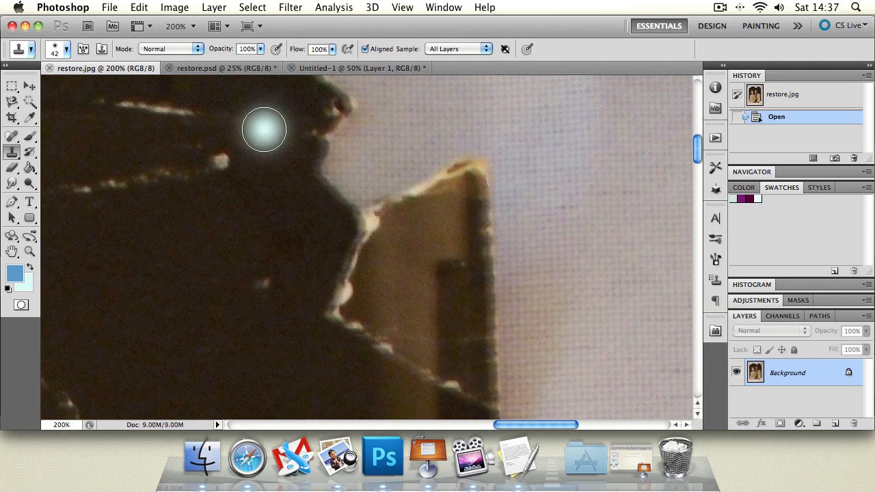
left_click(455, 49)
left_click(451, 28)
- In the Untitled-1 document, paint a blue dot on Layer 1 with the 112 px brush and add a new layer above it
left_click(345, 68)
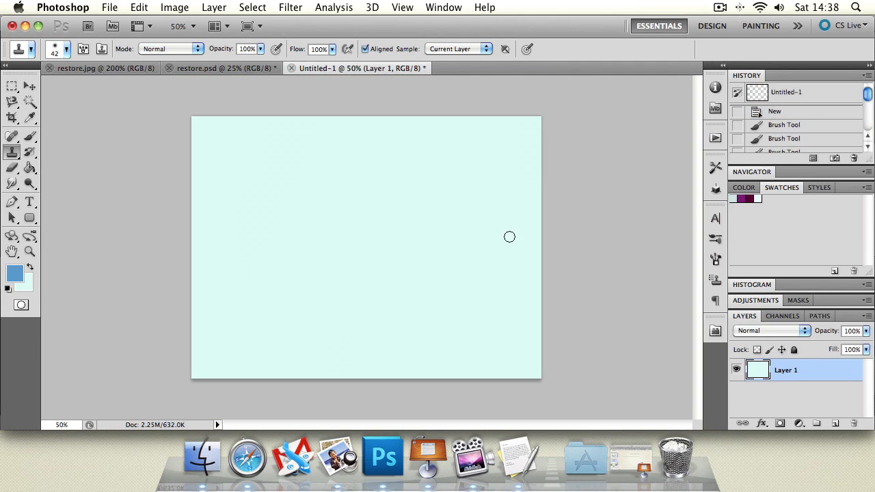
left_click(30, 137)
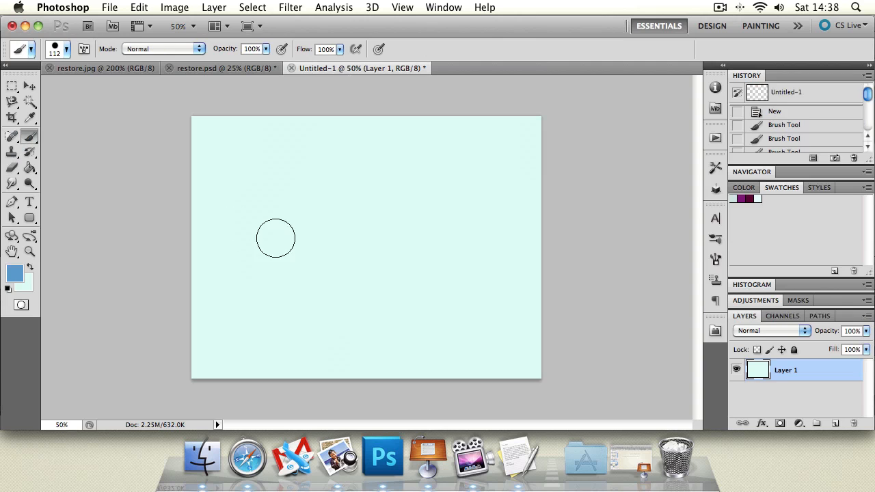
left_click(279, 240)
key("super+shift+alt+n")
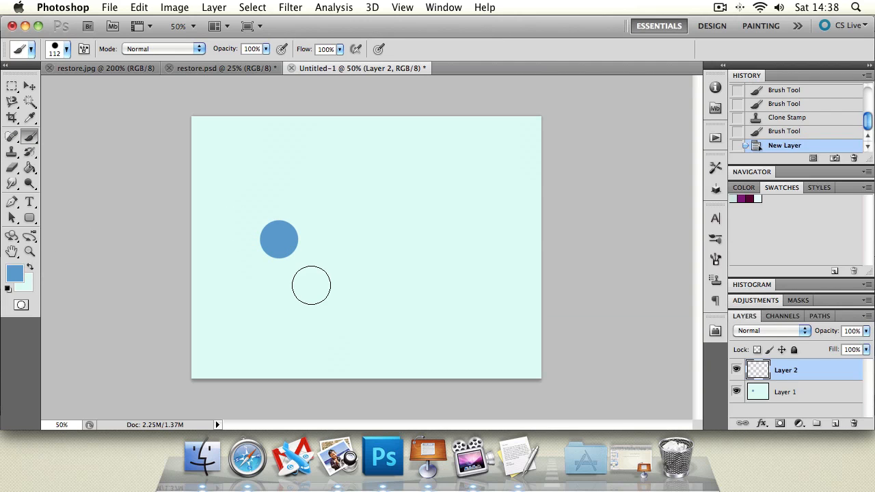
- Set the foreground color to bright red and paint a dot on the new layer, to the right of the blue dot
left_click(30, 267)
left_click(14, 273)
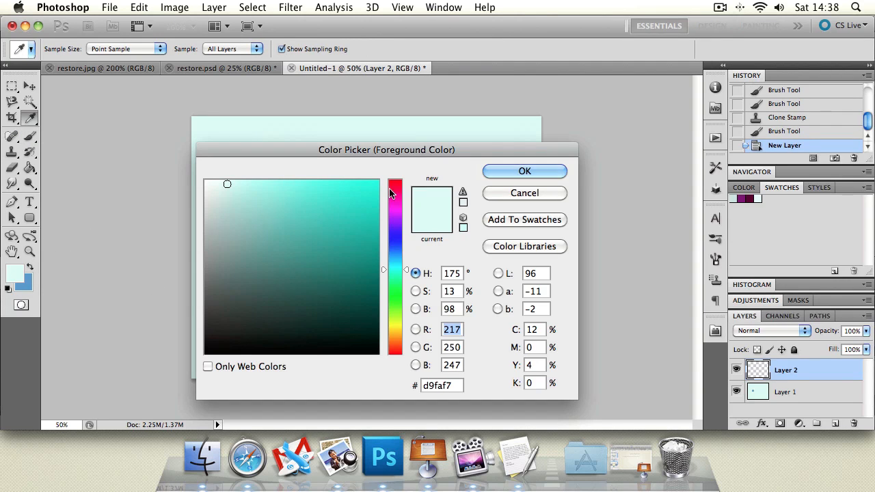
left_click_drag(402, 193, 400, 174)
left_click_drag(338, 191, 380, 179)
left_click(524, 170)
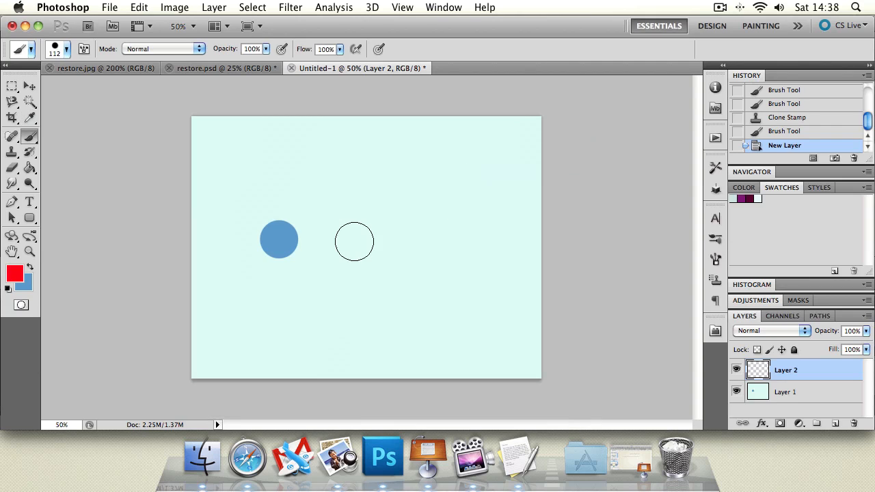
left_click(352, 243)
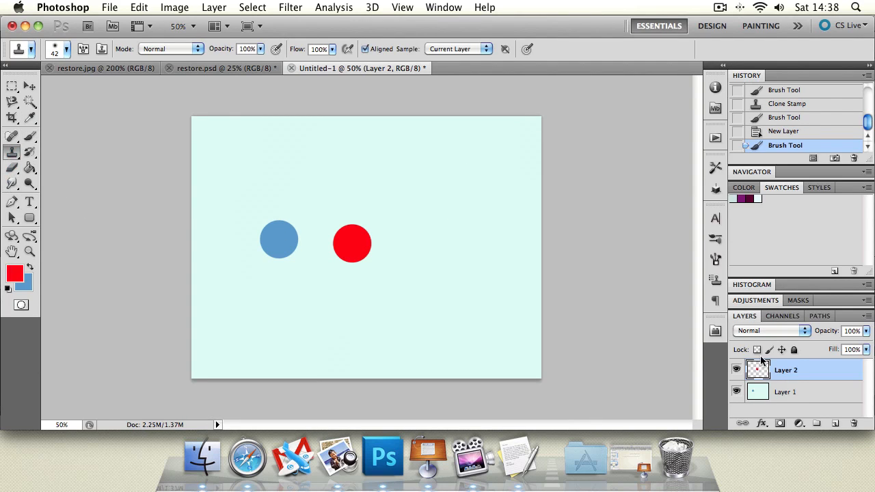
- Try cloning the red dot to its right while sampling only the current layer, and undo the clone
left_click(353, 244, "alt")
mouse_move(419, 241)
left_mouse_down()
mouse_move(455, 219)
mouse_move(398, 245)
left_mouse_up()
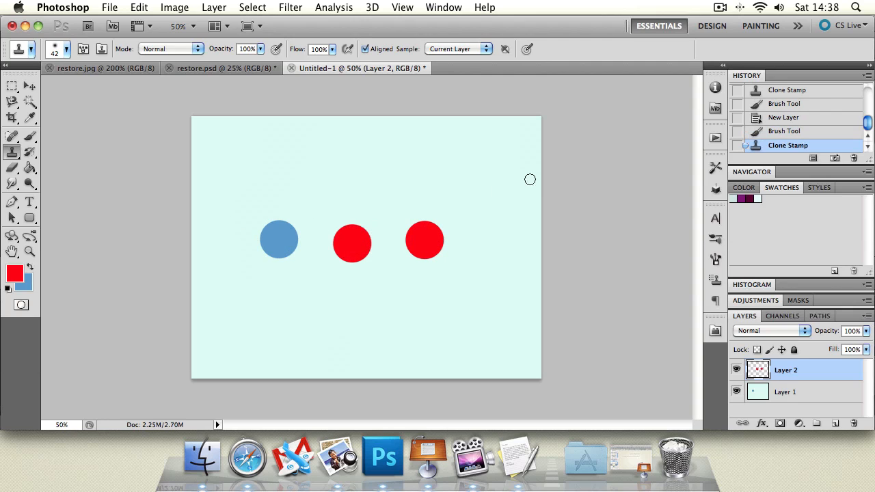
key("super+z")
- Set Clone Stamp sampling to All Layers and clone both the blue and red dots to the right of the originals
left_click(453, 49)
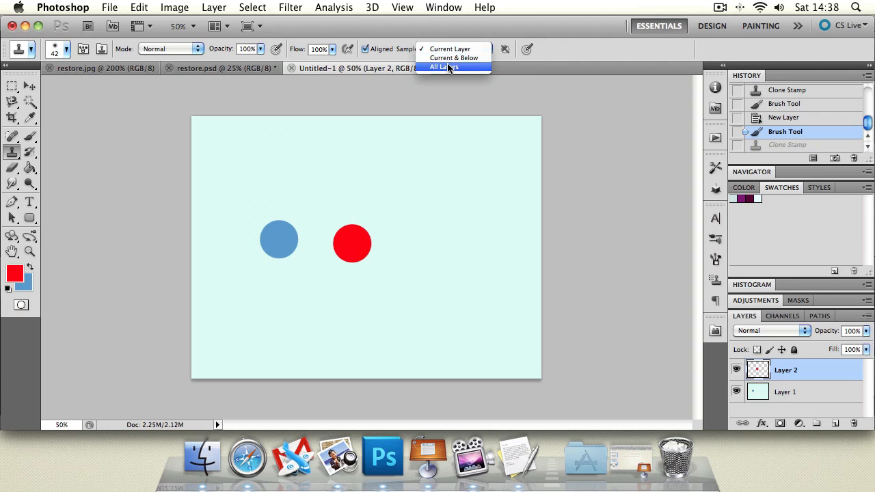
left_click(445, 66)
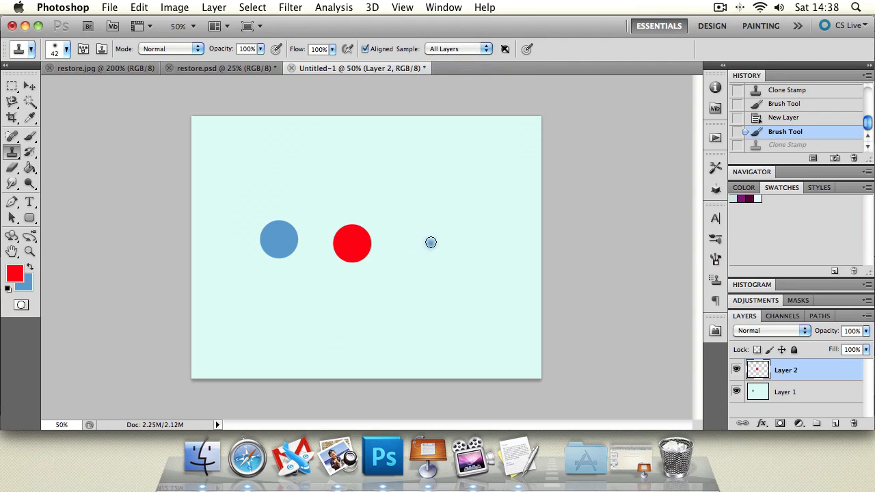
left_click_drag(431, 242, 437, 255)
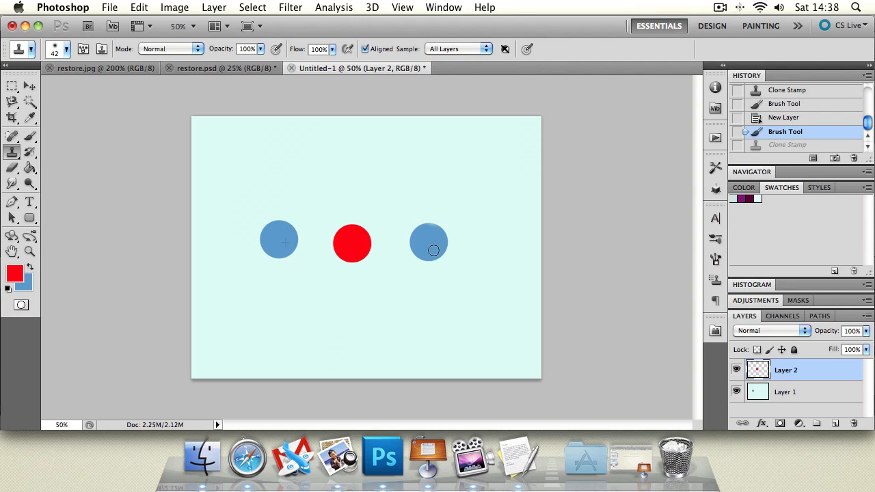
mouse_move(494, 247)
left_mouse_down()
mouse_move(514, 250)
mouse_move(506, 231)
mouse_move(486, 257)
mouse_move(500, 262)
mouse_move(494, 240)
left_mouse_up()
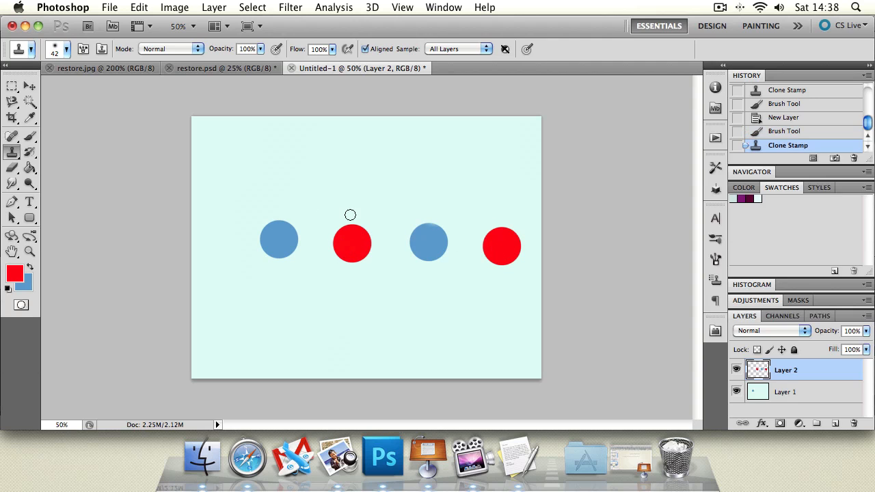
- Step back through the history to remove the cloned dots, the extra layer and both painted dots
key("super+alt+z")
key("super+alt+z")
key("super+alt+z")
key("super+alt+z")
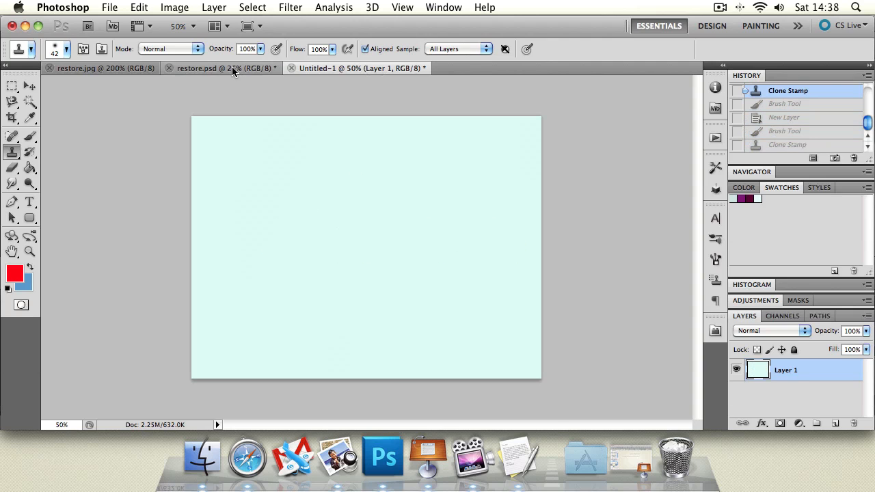
- Return to restore.jpg and activate Clone Stamp at 200% zoom over the crack running through the man's hair and forehead
left_click(228, 69)
left_click(29, 251)
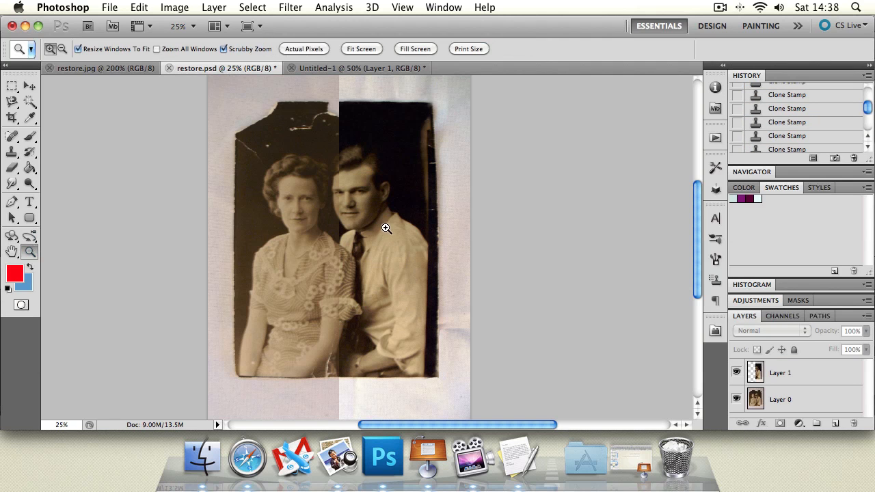
left_click(123, 69)
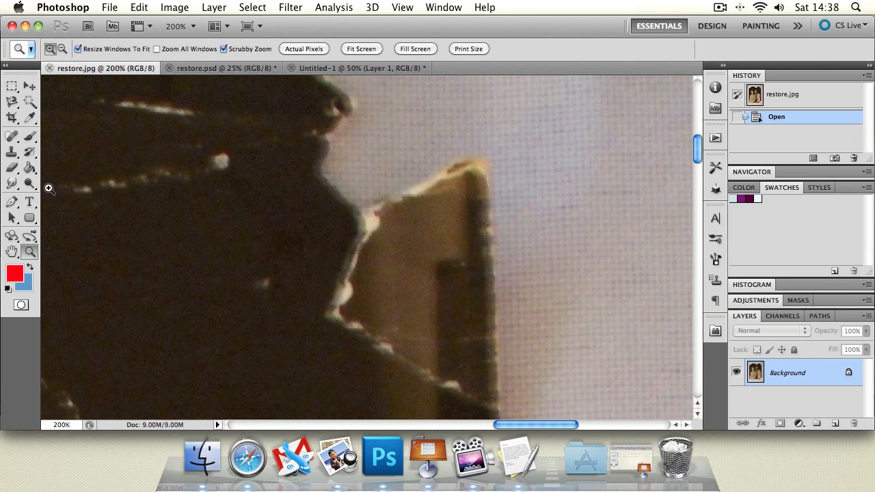
left_click(12, 251)
left_click_drag(276, 194, 354, 184)
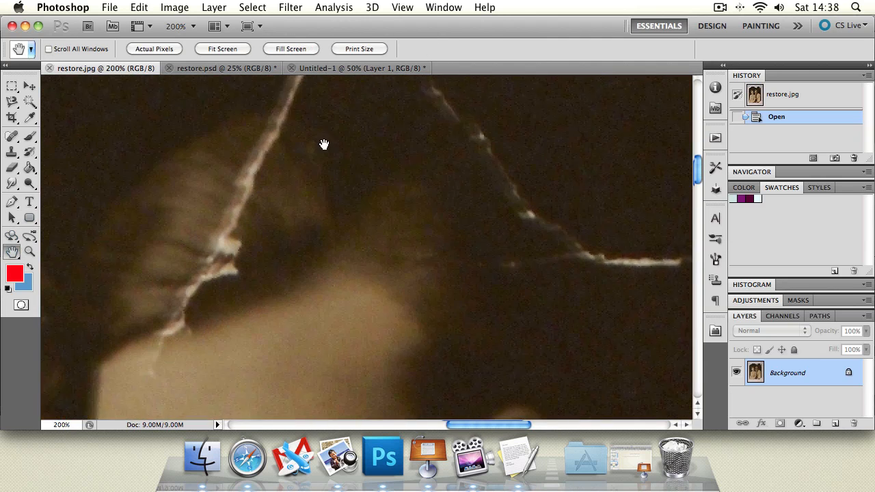
left_click(29, 252)
left_click(257, 239, "alt")
left_click(265, 235, "alt")
left_click(282, 218)
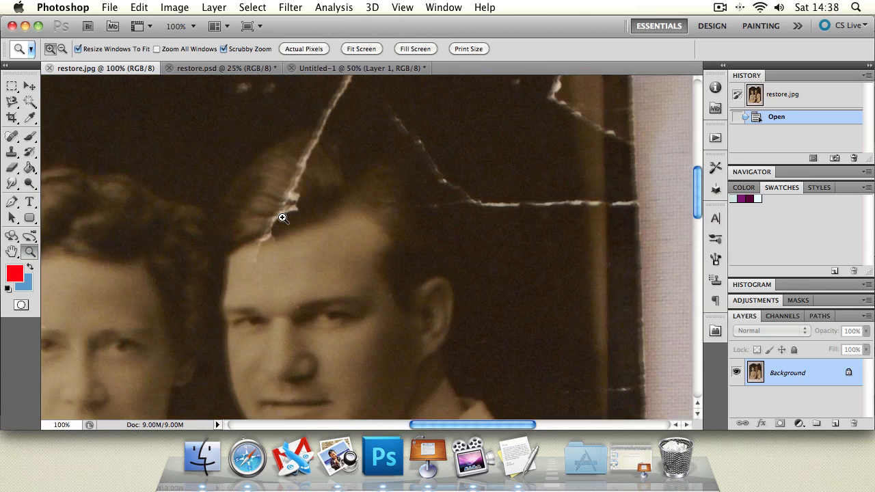
left_click(282, 218)
left_click(12, 152)
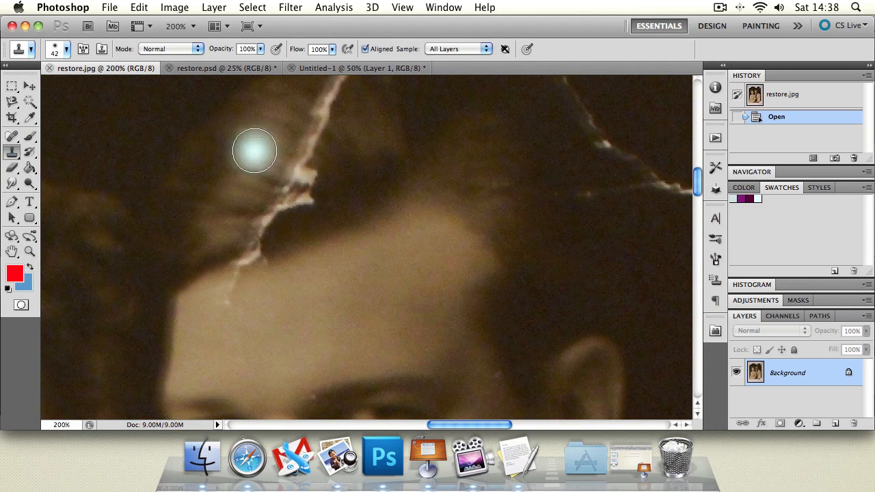
- Try cloning nearby hair over the middle of the crack in the man's hair with the soft 42 px brush, and undo the stroke
left_click(66, 50)
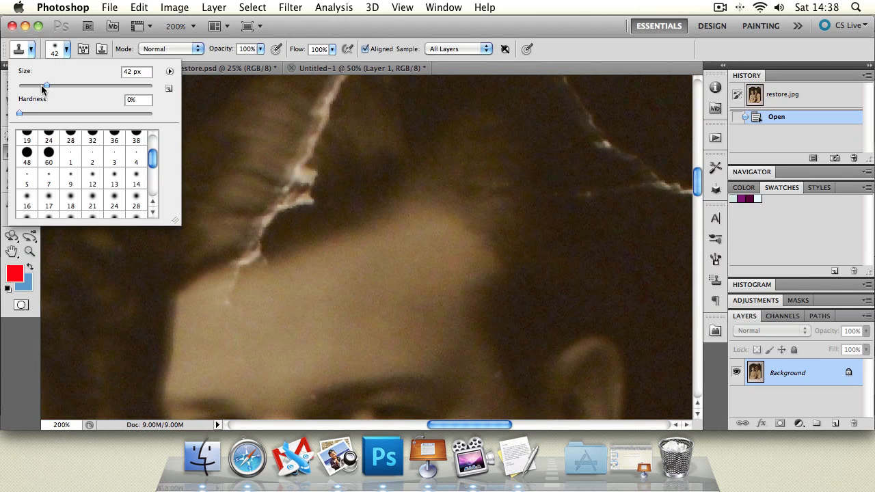
left_click(315, 33)
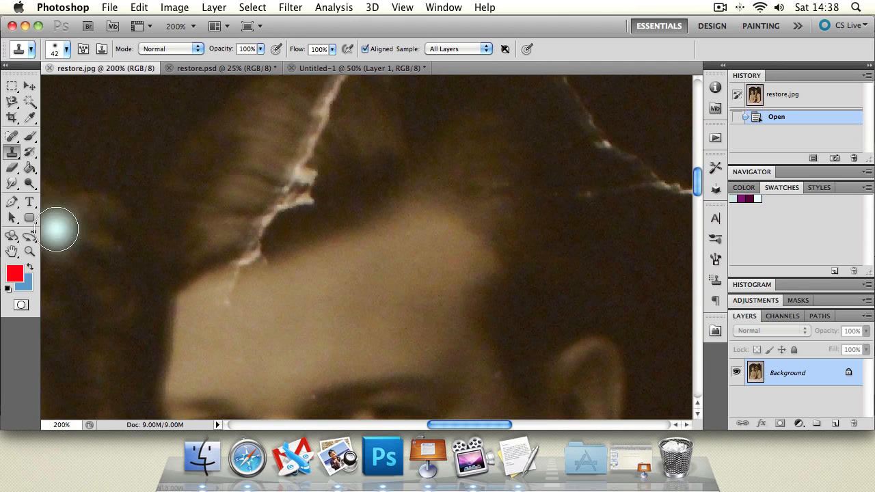
left_click(11, 251)
left_click_drag(211, 209, 233, 260)
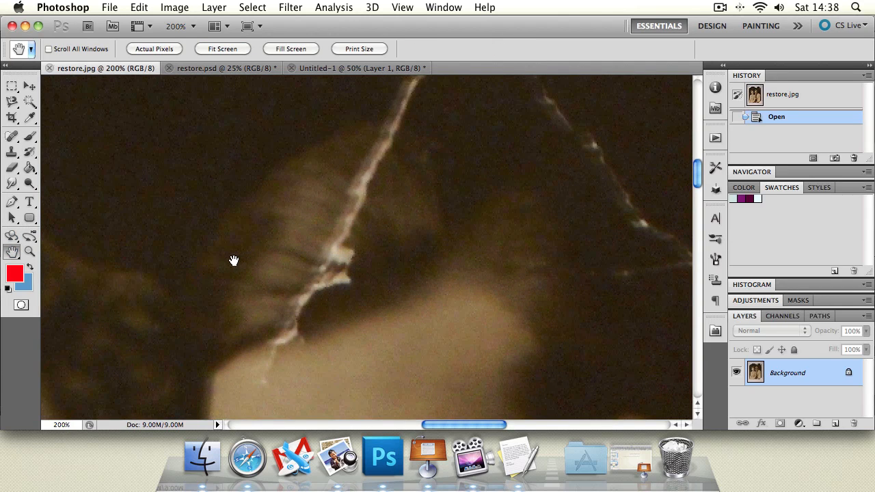
left_click(12, 152)
left_click(280, 215, "alt")
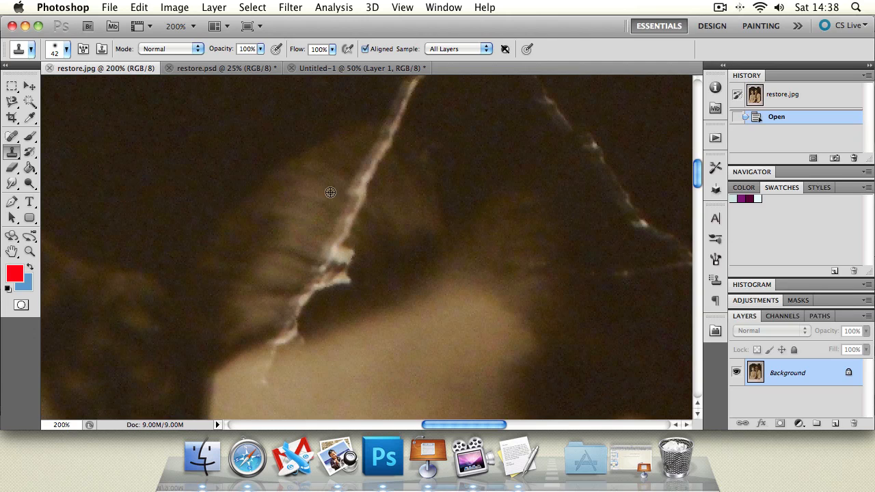
left_click(278, 203, "alt")
mouse_move(348, 213)
left_mouse_down()
mouse_move(348, 203)
mouse_move(371, 201)
mouse_move(341, 205)
left_mouse_up()
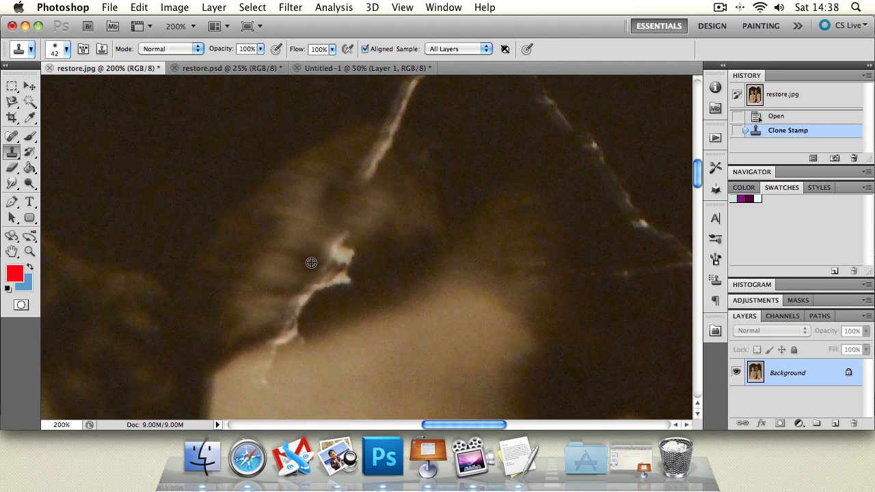
key("super+z")
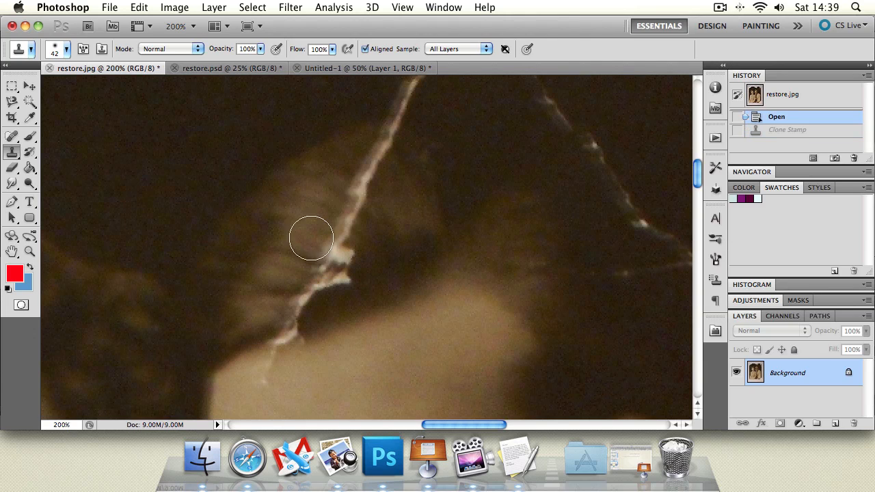
- Clone adjacent hair texture over the middle and lower part of the crack in the man's hair, resampling between strokes
left_click(299, 192, "alt")
mouse_move(351, 205)
left_mouse_down()
mouse_move(324, 253)
mouse_move(340, 252)
mouse_move(314, 279)
mouse_move(319, 289)
mouse_move(281, 303)
mouse_move(306, 282)
left_mouse_up()
mouse_move(310, 199)
left_mouse_down()
mouse_move(286, 235)
mouse_move(312, 252)
left_mouse_up()
left_click(285, 235, "alt")
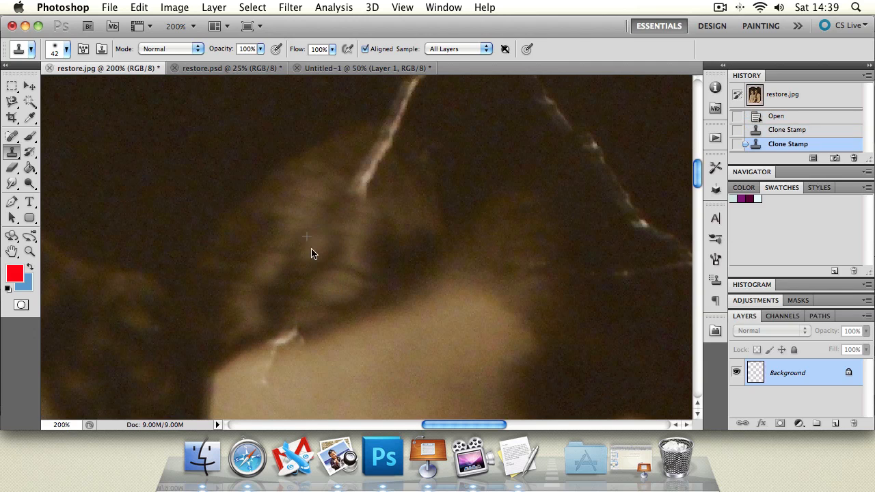
left_click(281, 253, "alt")
left_click(307, 263)
left_click(265, 279, "alt")
left_click(307, 287)
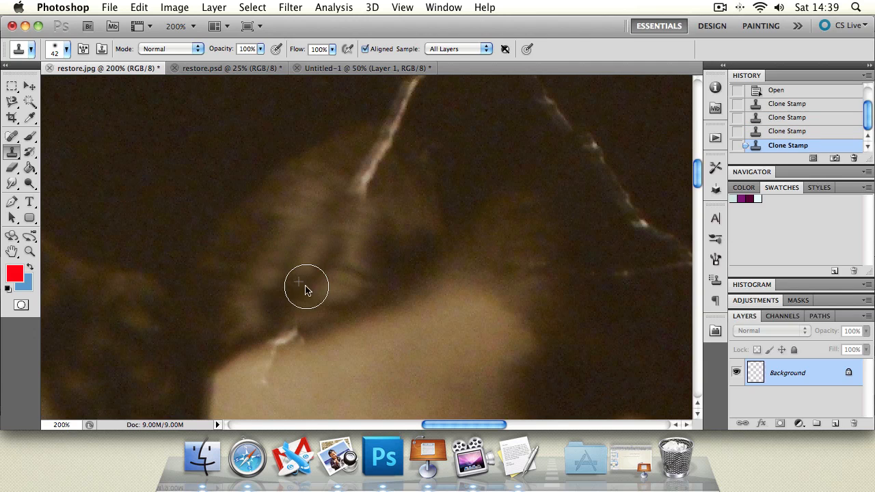
- Clone hair and dark edge texture over the crack at the crown of the man's head, using two fresh sample points
left_click(12, 252)
left_click_drag(344, 221, 255, 287)
left_click(11, 151)
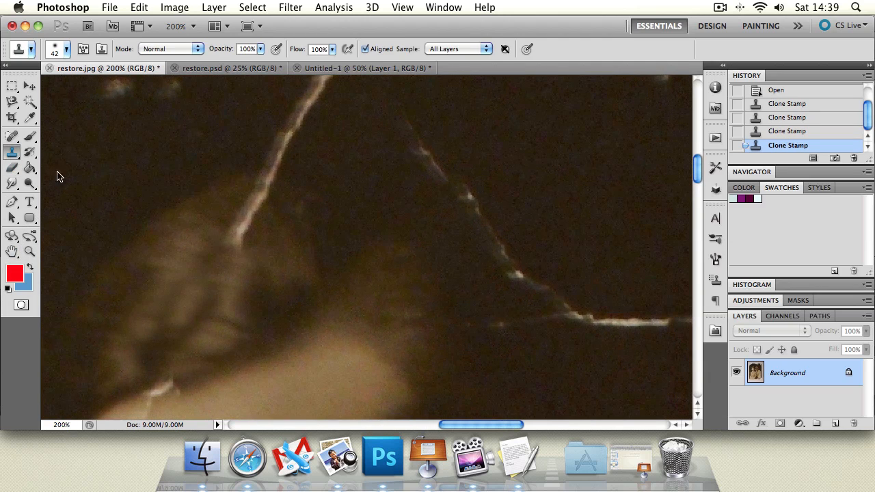
left_click(208, 225, "alt")
left_click(242, 234)
left_click(244, 213)
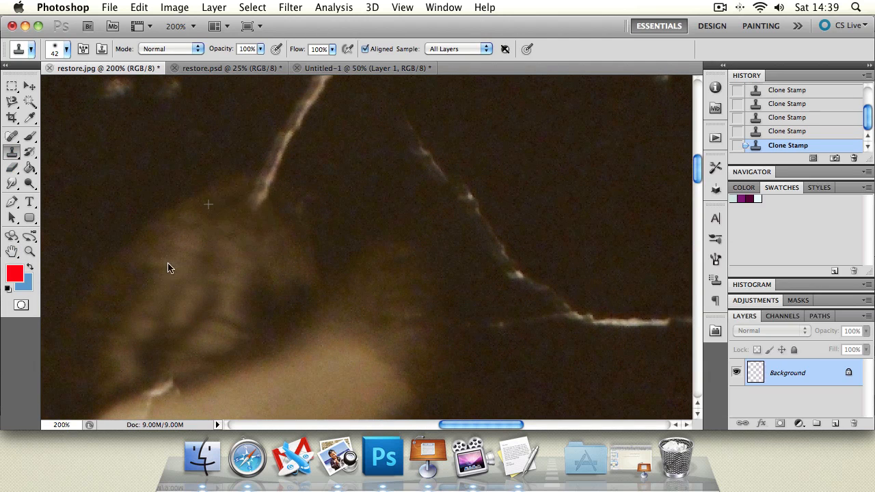
left_click(223, 195, "alt")
left_click(264, 192)
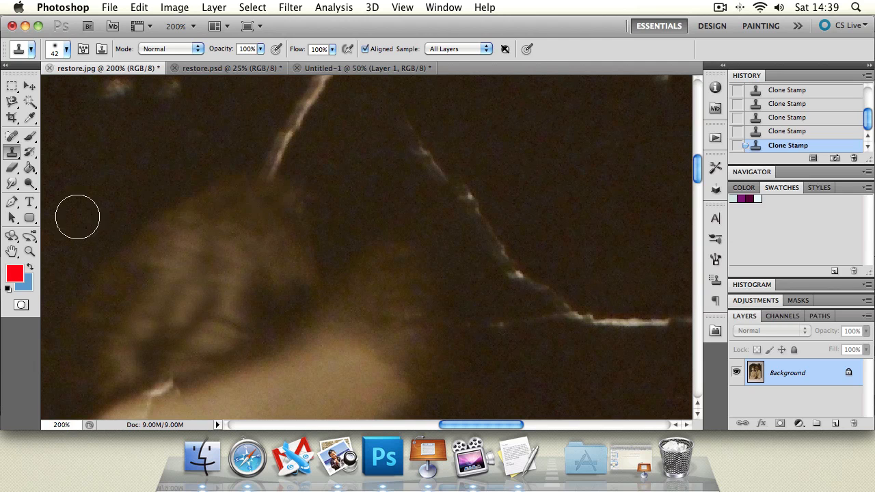
- Remove the rest of the crack at the man's hairline and forehead by cloning from the neighboring hairline and skin
left_click(12, 251)
left_click_drag(257, 281, 266, 151)
left_click_drag(232, 229, 333, 136)
left_click_drag(230, 229, 180, 316)
left_click_drag(219, 248, 211, 244)
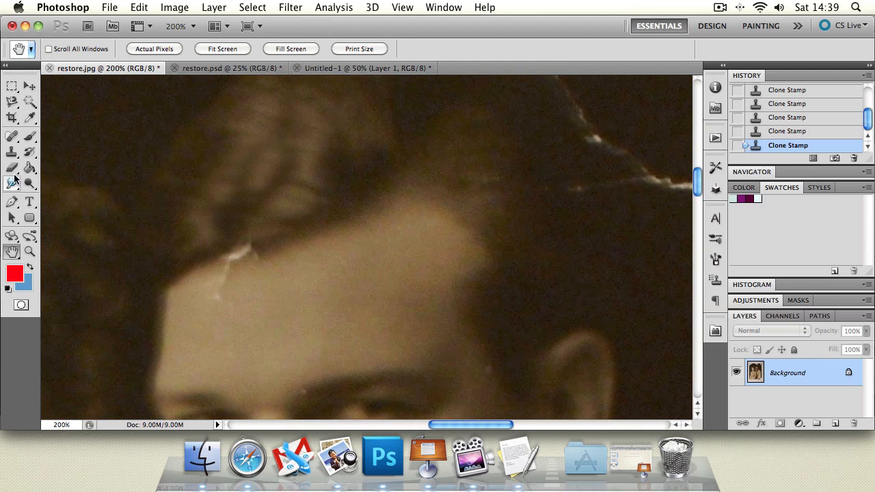
left_click(11, 151)
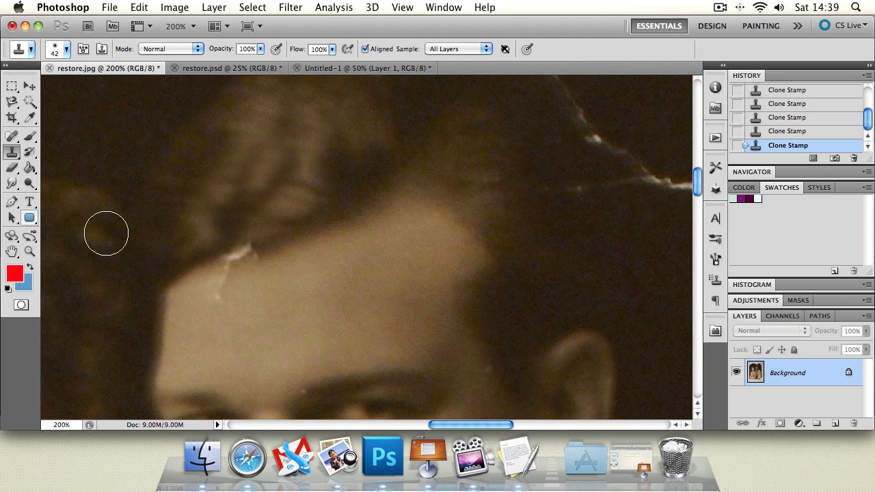
left_click(192, 267, "alt")
mouse_move(212, 258)
left_mouse_down()
mouse_move(244, 246)
mouse_move(233, 250)
left_mouse_up()
left_click(313, 230, "alt")
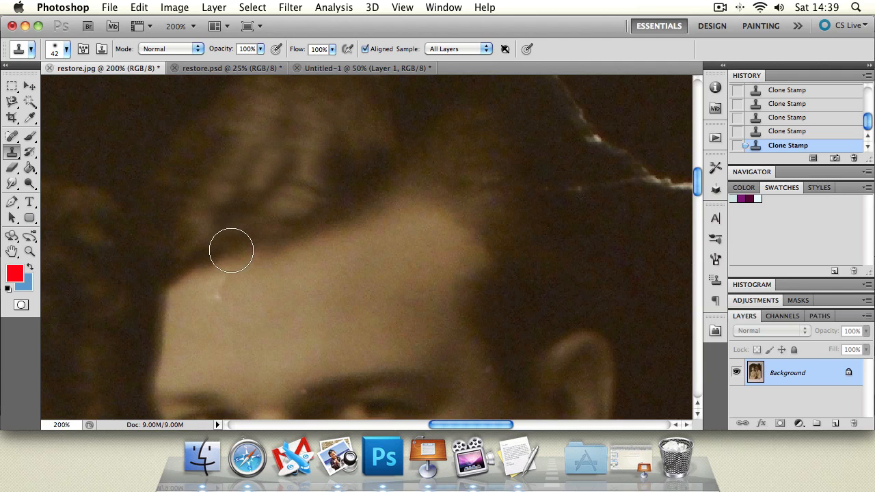
left_click(269, 283, "alt")
left_click_drag(222, 292, 226, 287)
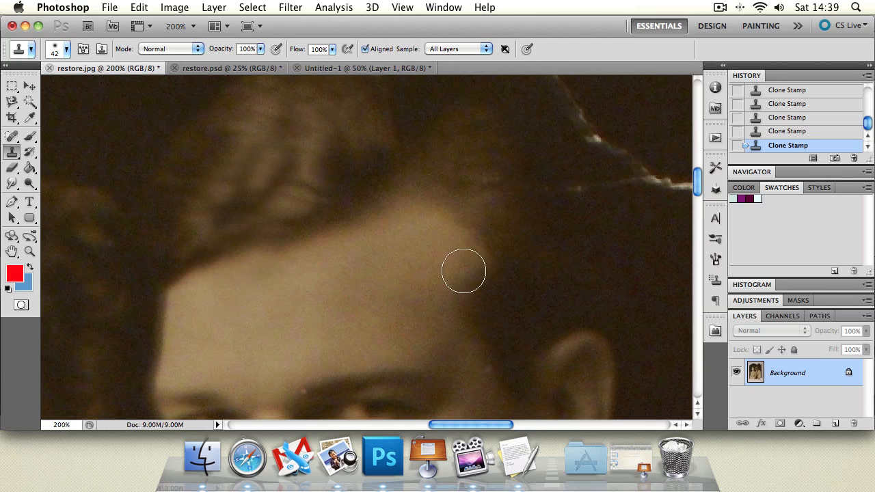
- Compare the repair with the original photo by applying the 2500 px History Brush over the man's head, and undo it
double_click(29, 252)
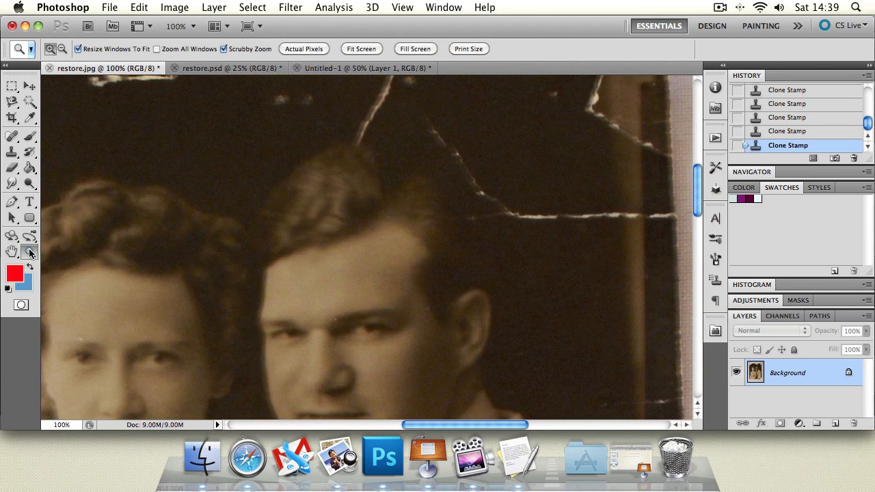
left_click(225, 234, "alt")
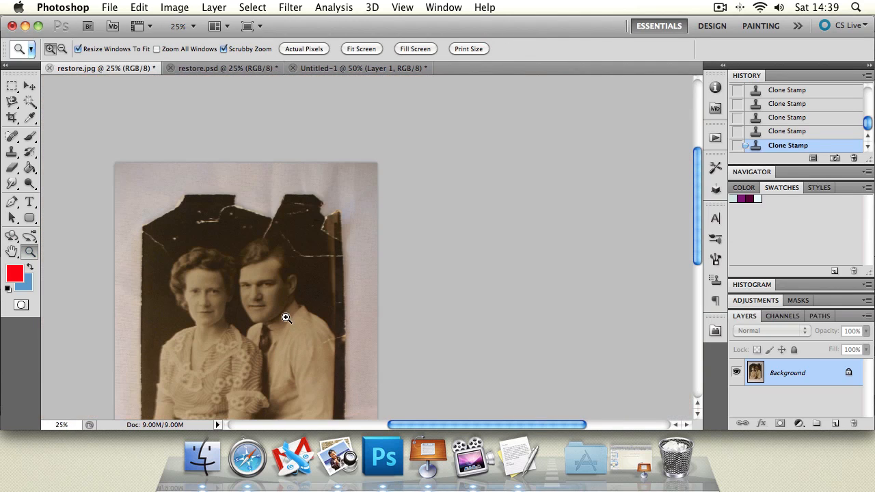
left_click(280, 308)
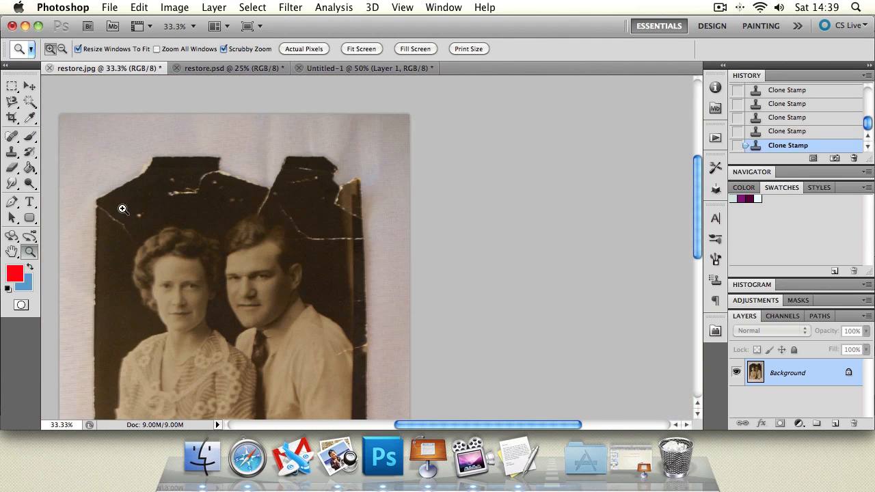
left_click(30, 152)
left_click(256, 222)
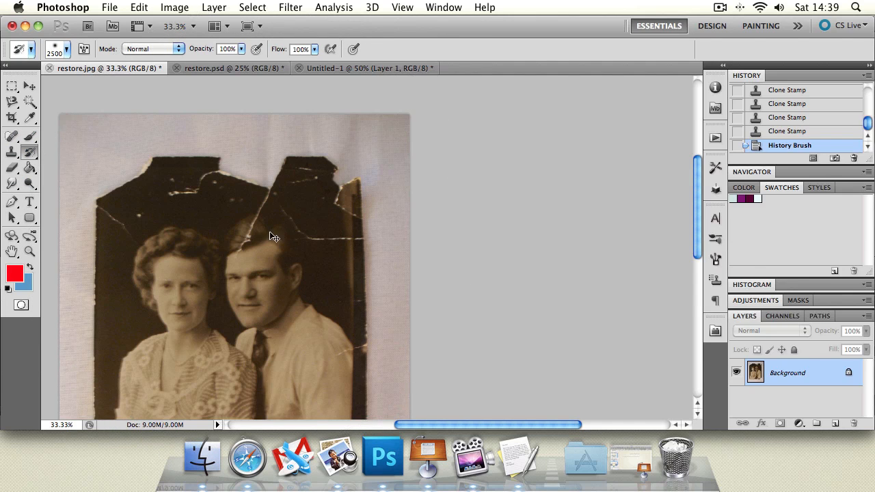
left_click(811, 131)
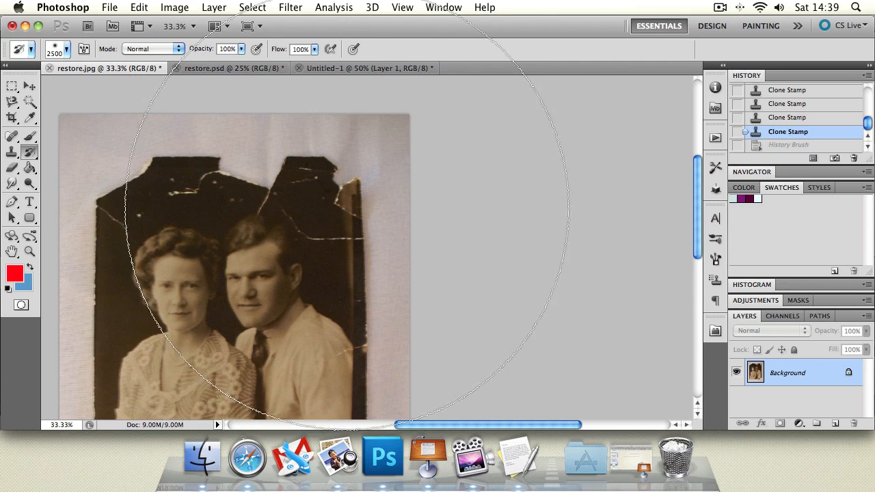
- Examine the remaining cracks in the dark background around the man, comparing them with the restored version in restore.psd
left_click(30, 250)
left_click(280, 288)
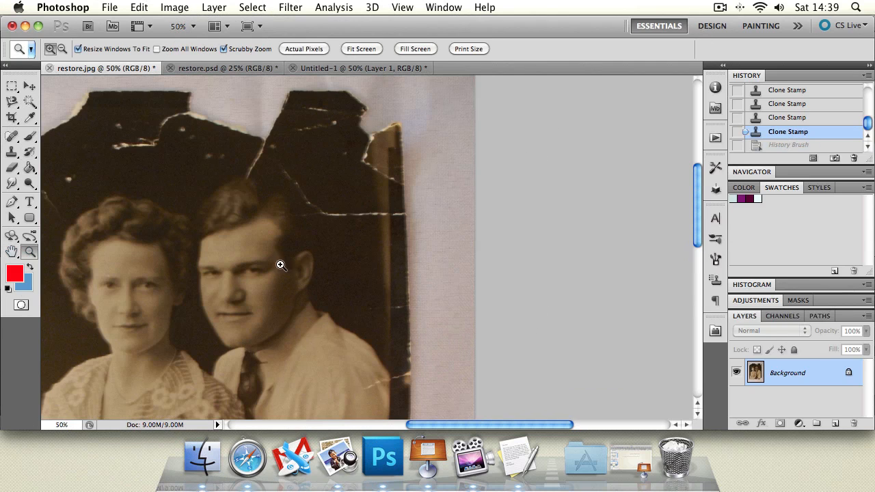
left_click(372, 118)
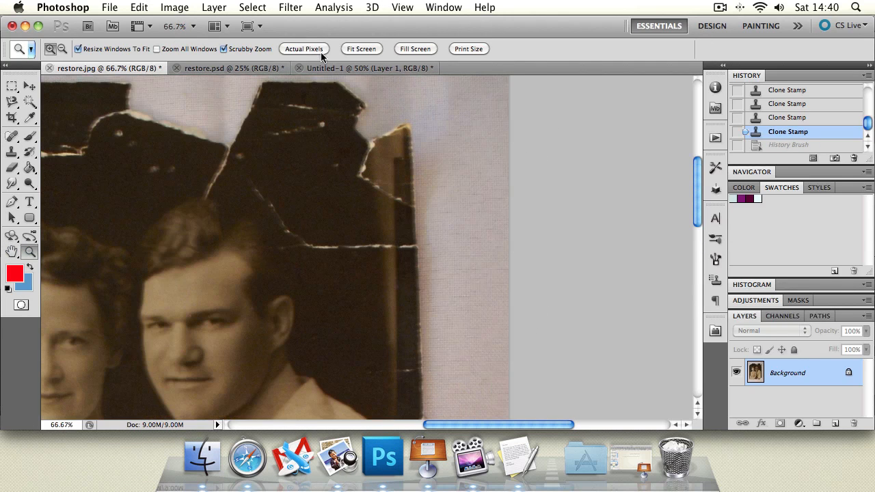
left_click(237, 67)
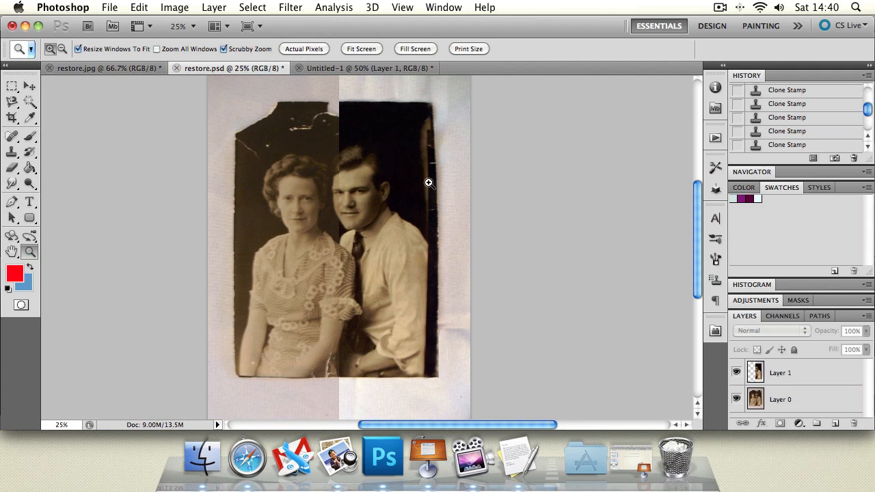
left_click(107, 68)
left_click(13, 251)
left_click_drag(406, 209, 192, 190)
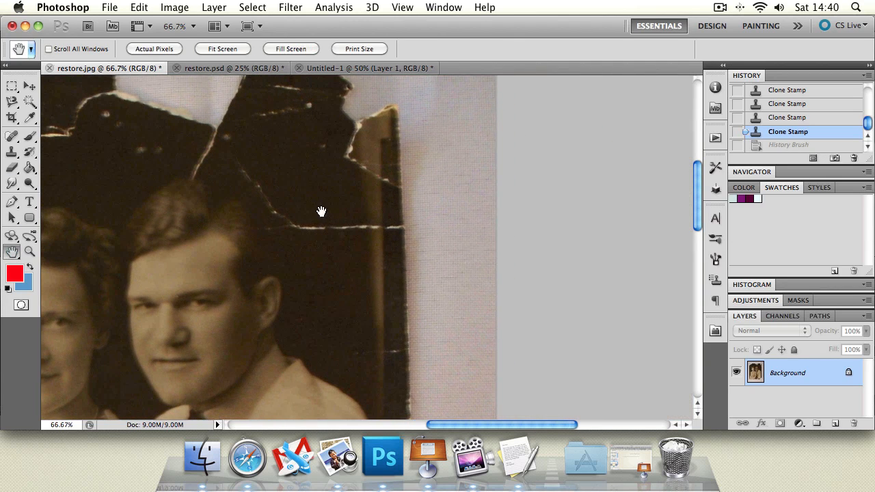
- Clone dark background over the long crack running beside and above the man's head with the Clone Stamp tool
left_click(12, 152)
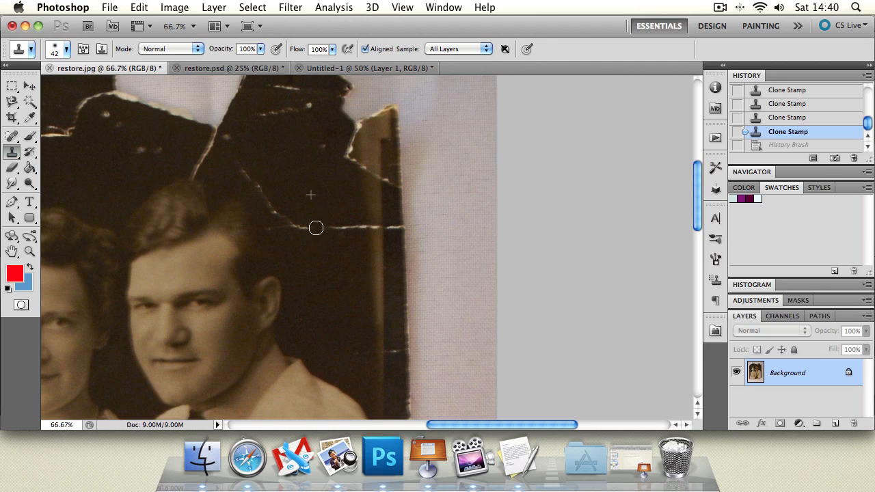
left_click(316, 227)
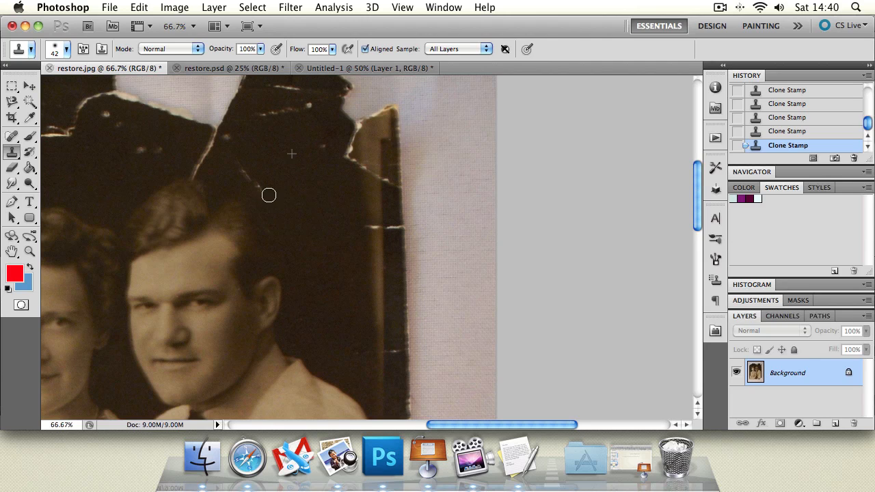
left_click_drag(247, 172, 252, 172)
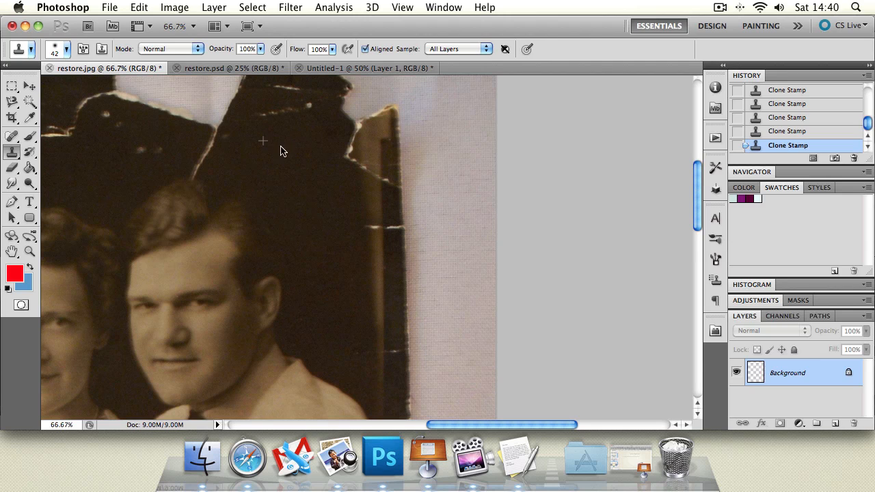
- Remove the short cracks and specks in the upper dark background above the man by cloning nearby dark texture
left_click(8, 252)
left_click_drag(189, 174, 172, 260)
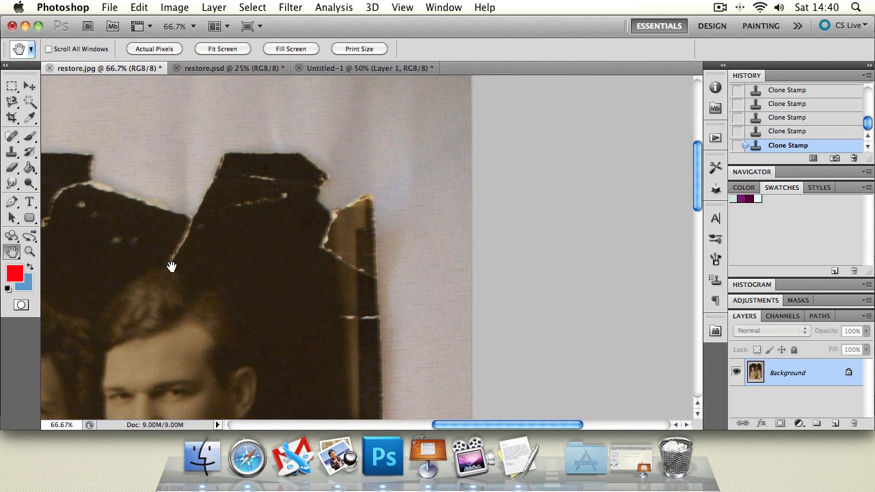
left_click(11, 152)
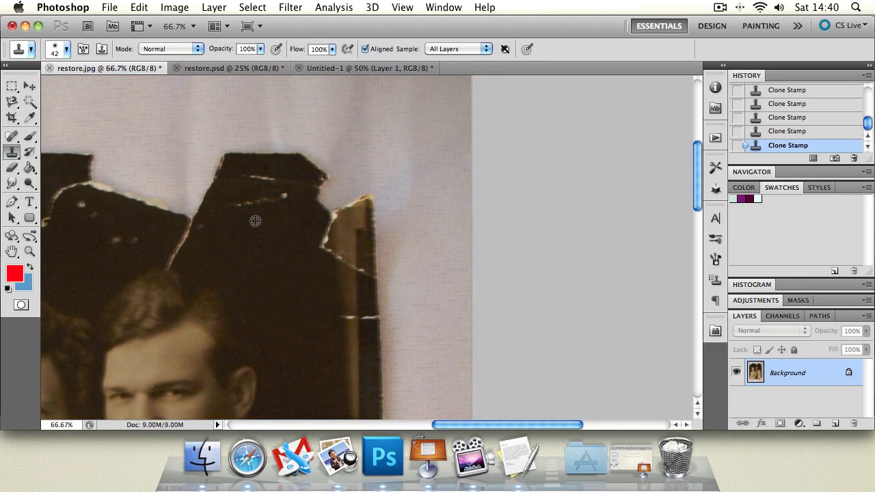
left_click_drag(232, 202, 280, 199)
- Rebuild the outline of the photo's missing upper-right corner by cloning the top border across and the side border upward
left_click(11, 252)
mouse_move(226, 231)
left_mouse_down()
mouse_move(128, 233)
mouse_move(180, 155)
mouse_move(197, 251)
left_mouse_up()
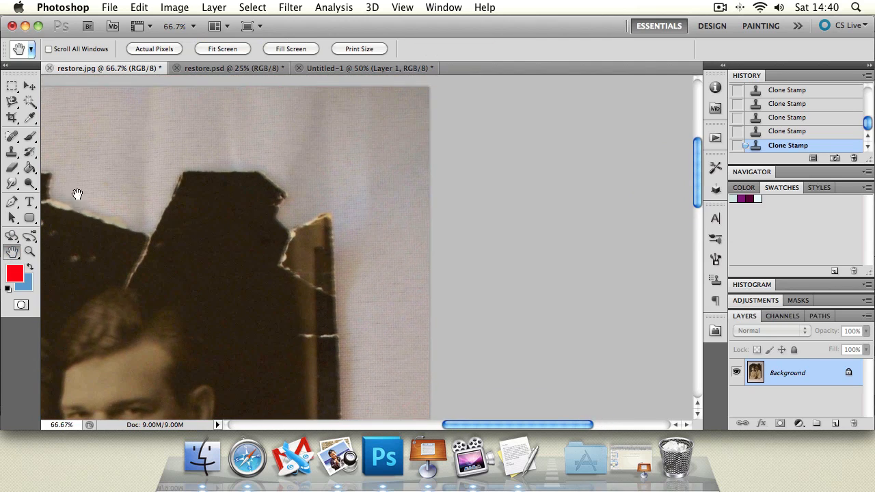
left_click(12, 152)
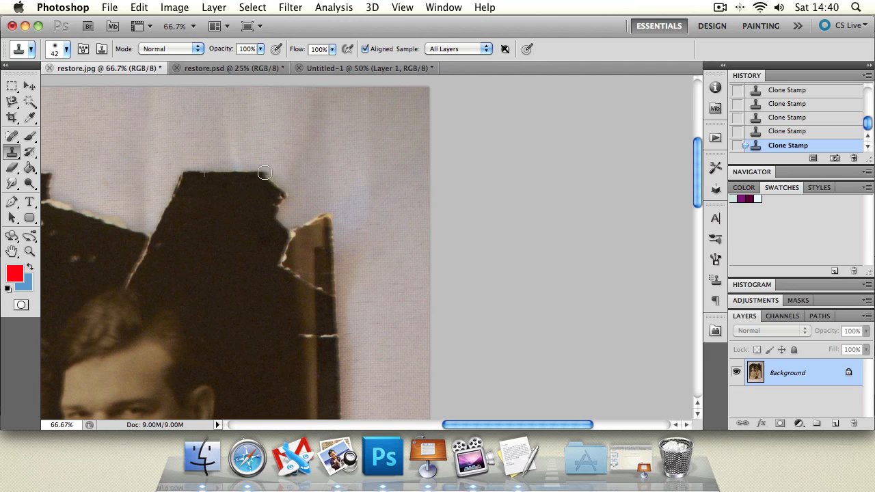
left_click_drag(264, 173, 299, 173)
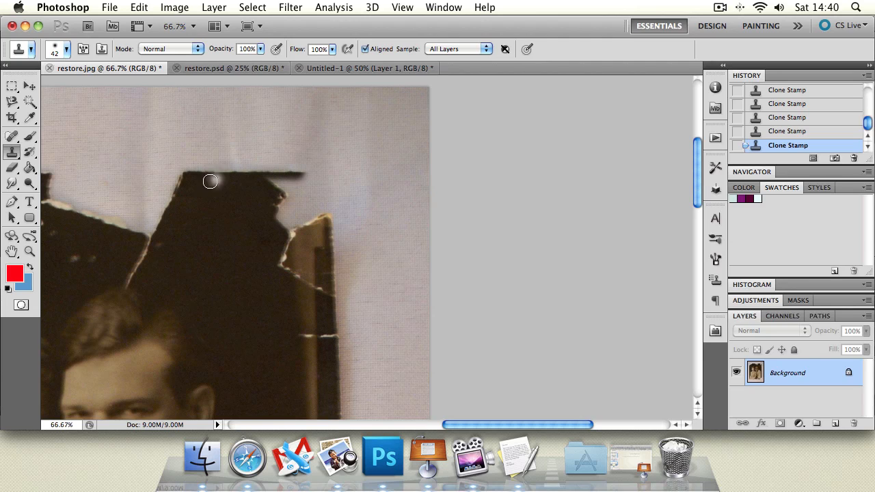
mouse_move(312, 173)
left_mouse_down()
mouse_move(296, 173)
mouse_move(320, 173)
mouse_move(303, 177)
left_mouse_up()
left_click(336, 199)
key("super+z")
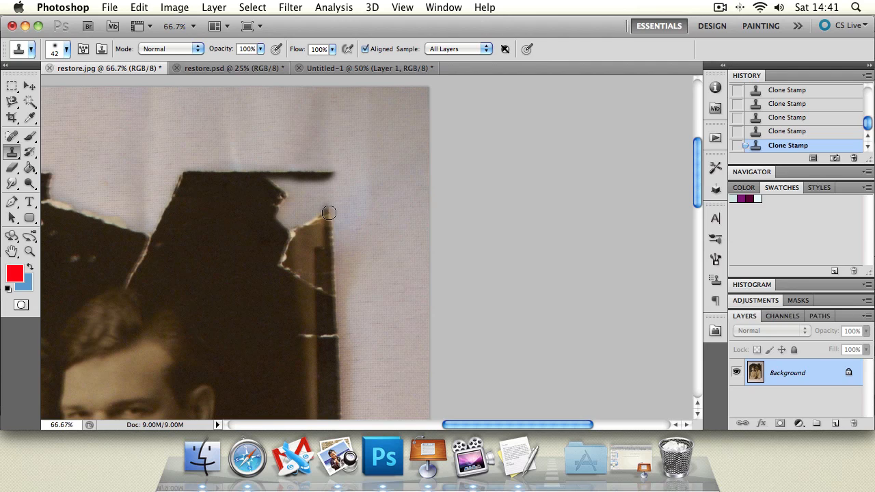
left_click_drag(330, 213, 331, 185)
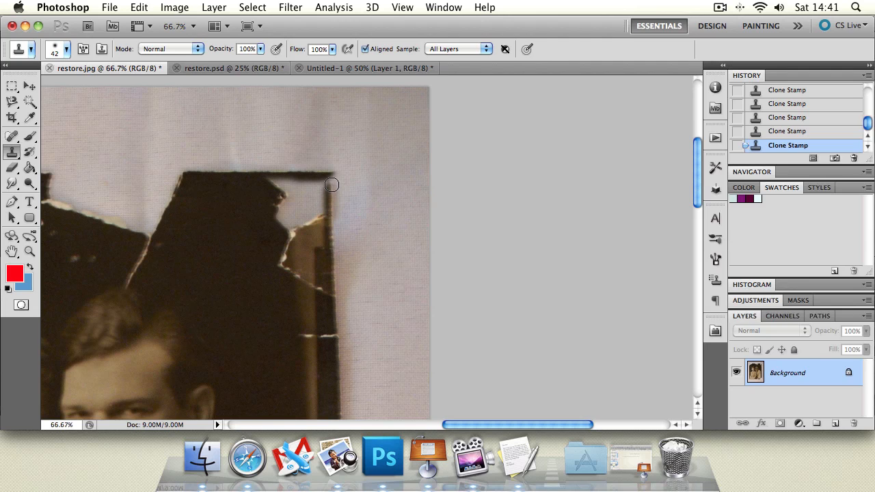
- Fill the torn gap inside the rebuilt corner outline at 200% zoom by cloning the neighboring dark background
key("h")
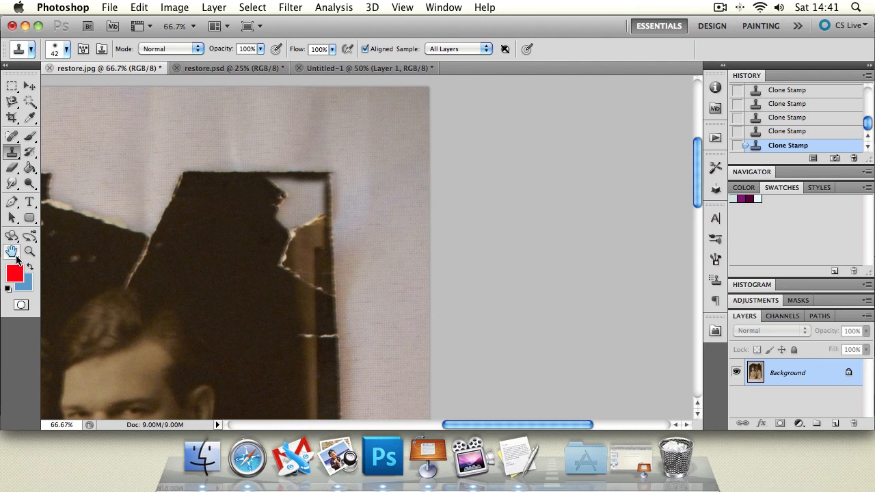
left_click_drag(224, 222, 203, 225)
left_click(30, 251)
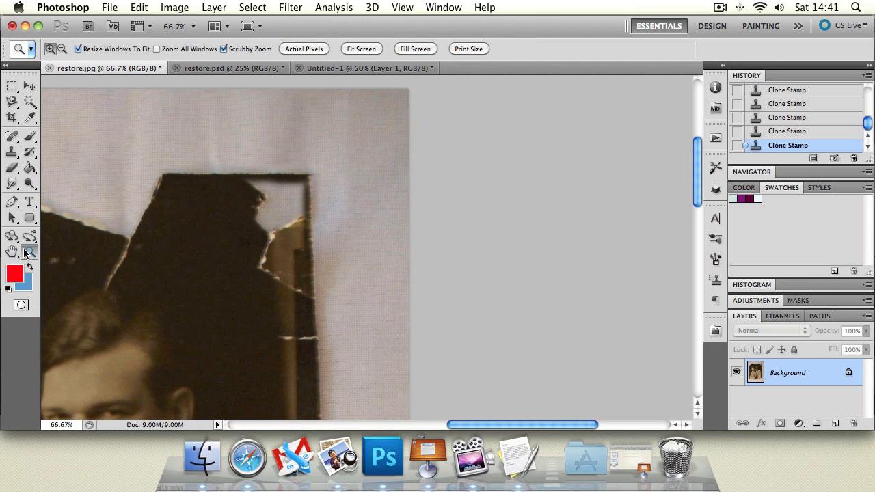
left_click(276, 212)
left_click(282, 213)
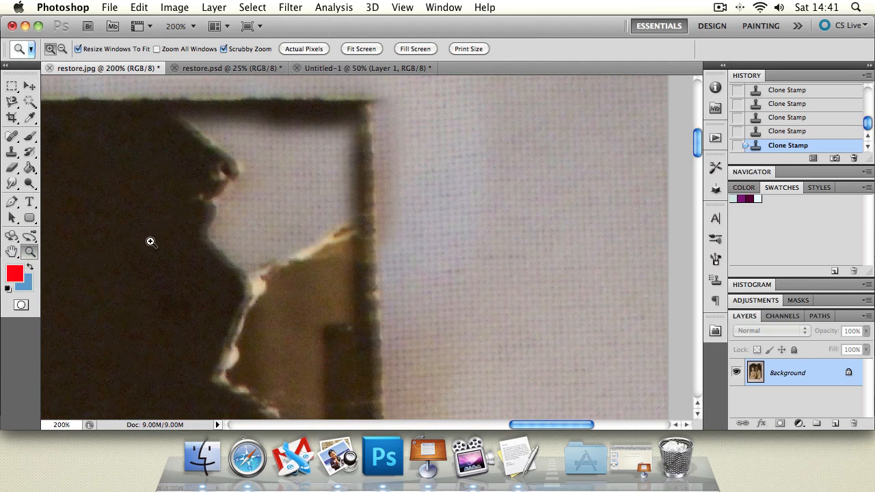
left_click(12, 152)
left_click(141, 241, "alt")
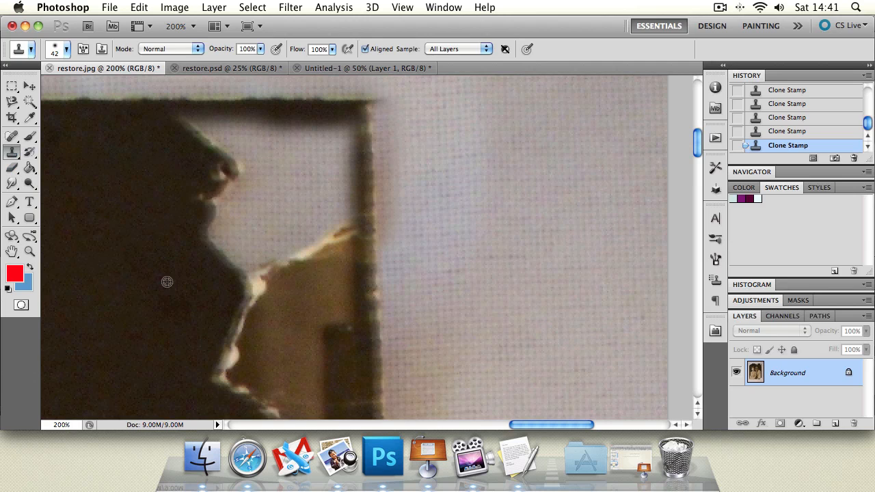
mouse_move(231, 205)
left_mouse_down()
mouse_move(212, 176)
mouse_move(223, 148)
mouse_move(213, 134)
mouse_move(190, 129)
mouse_move(213, 132)
mouse_move(175, 133)
mouse_move(340, 145)
mouse_move(330, 132)
mouse_move(316, 134)
mouse_move(338, 154)
mouse_move(231, 228)
mouse_move(309, 190)
mouse_move(331, 205)
left_mouse_up()
- Cover the lower tear at the base of the brown corner fragment with brown texture sampled from the fragment
left_click(12, 252)
left_click_drag(197, 294, 132, 233)
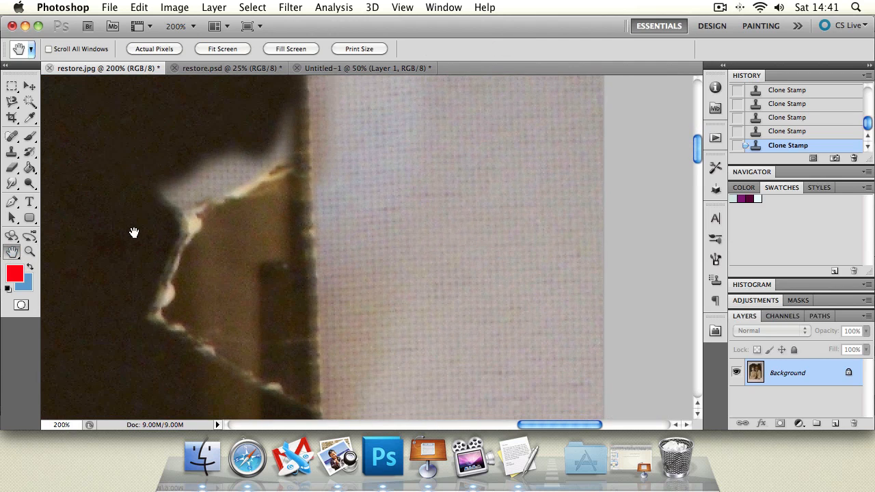
left_click(11, 152)
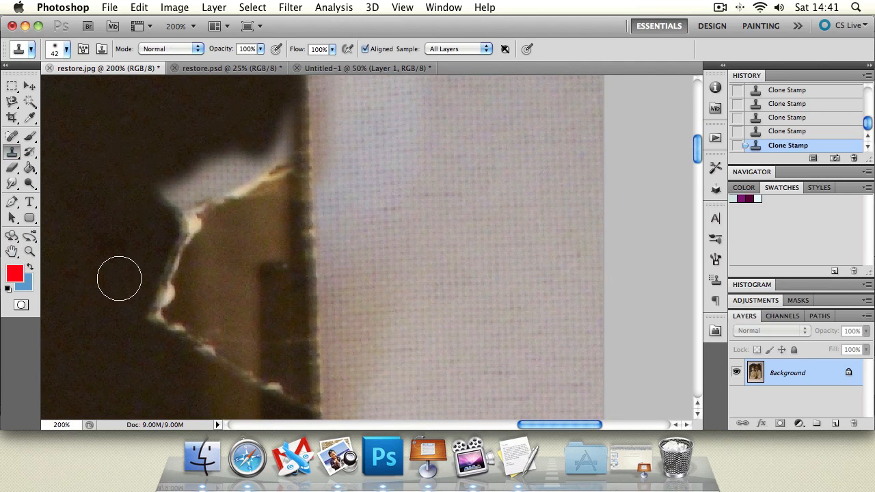
left_click(194, 304, "alt")
left_click_drag(193, 333, 207, 335)
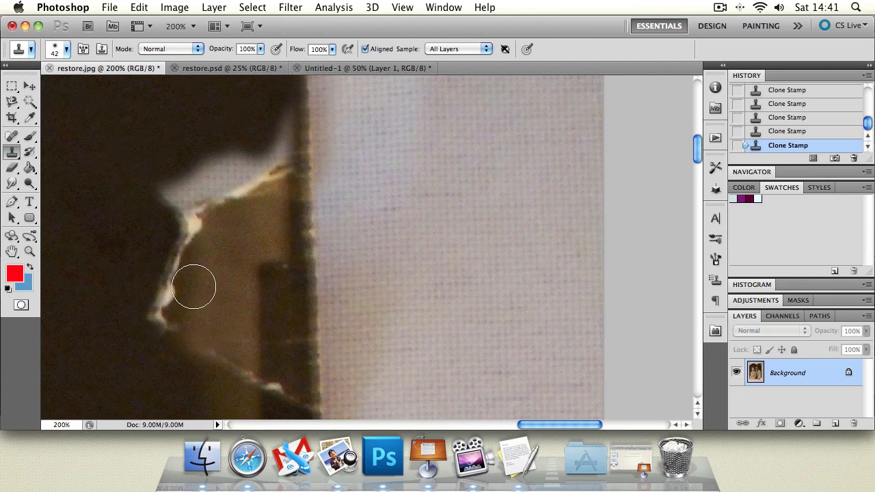
left_click(120, 252, "alt")
left_click_drag(148, 287, 150, 303)
key("super+z")
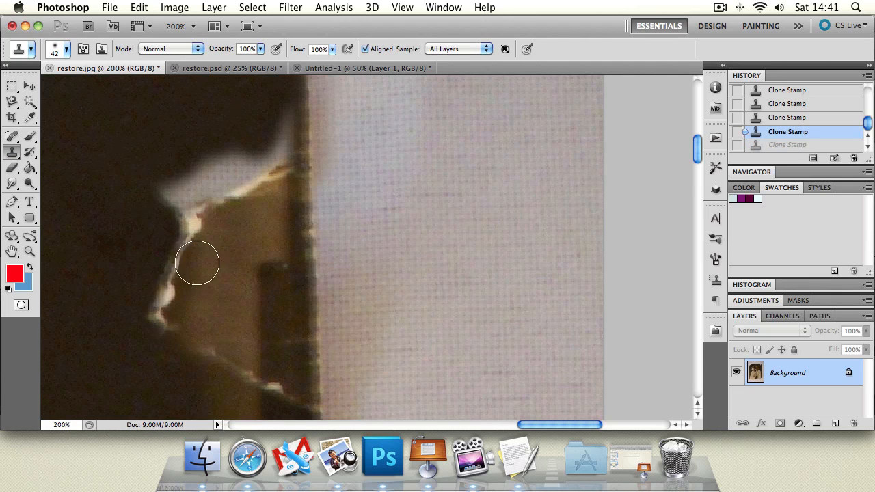
- Clone dark background over the fragment's torn left edge, and extend the brown strip upward using its own texture
left_click(88, 217, "alt")
left_click_drag(156, 242, 154, 332)
left_click_drag(157, 245, 154, 340)
left_click(242, 248, "alt")
mouse_move(214, 248)
left_mouse_down()
mouse_move(212, 170)
mouse_move(224, 189)
mouse_move(216, 171)
mouse_move(248, 186)
mouse_move(244, 153)
mouse_move(211, 153)
mouse_move(210, 188)
mouse_move(151, 209)
mouse_move(164, 182)
left_mouse_up()
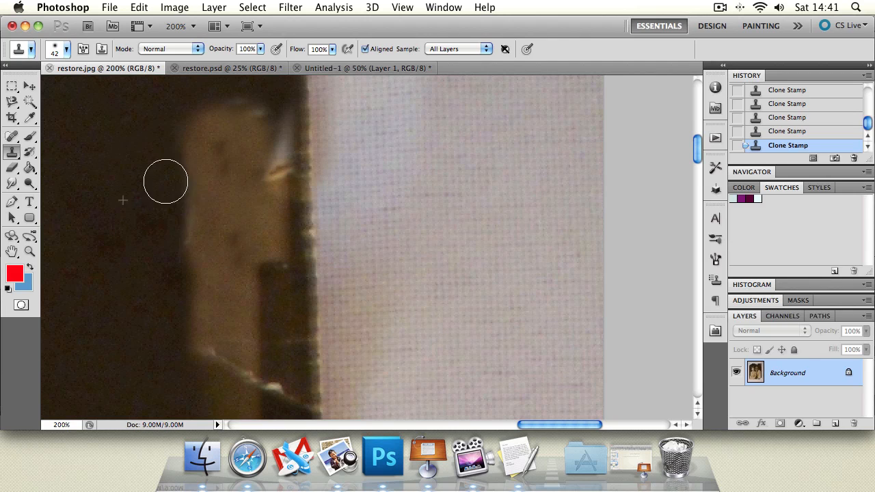
- Repair the diagonal crack across the brown strip and dark side border by cloning each area's texture from just above
left_click(12, 251)
left_click_drag(204, 327, 139, 196)
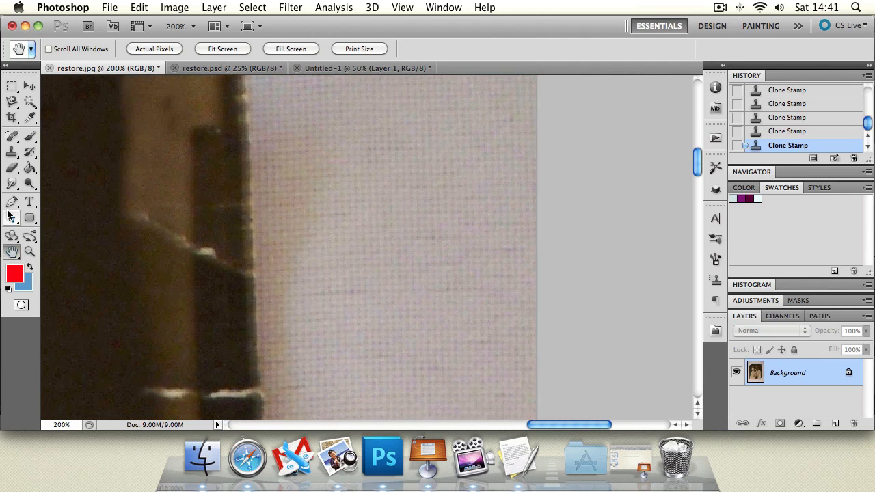
left_click(11, 152)
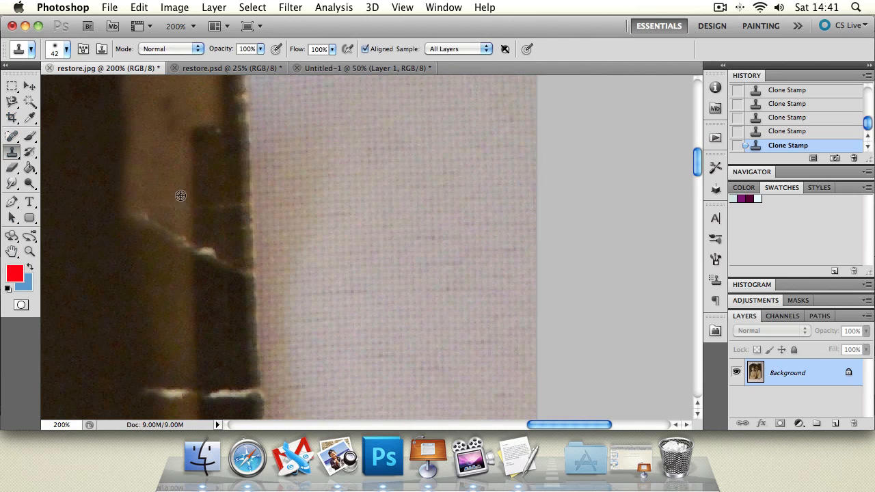
left_click(157, 186, "alt")
mouse_move(156, 220)
left_mouse_down()
mouse_move(162, 243)
mouse_move(159, 266)
mouse_move(173, 272)
mouse_move(165, 204)
mouse_move(161, 295)
mouse_move(212, 270)
left_mouse_up()
left_click(209, 166, "alt")
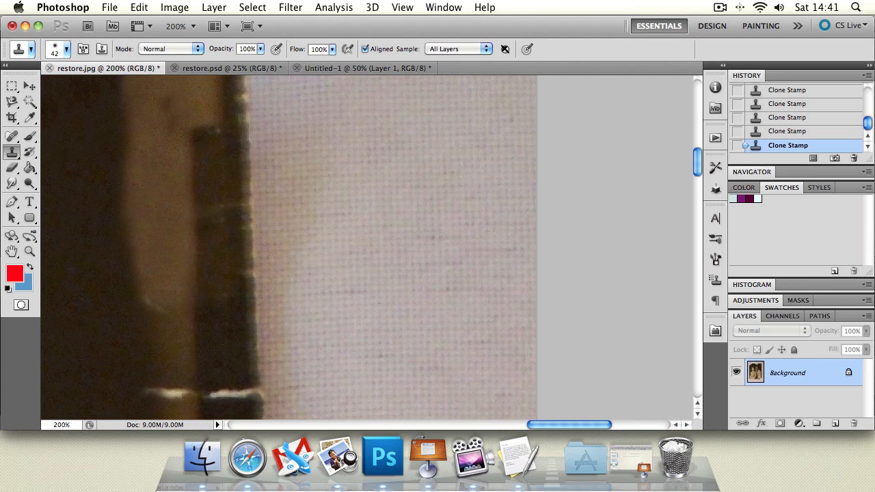
left_click(147, 268, "alt")
left_click_drag(159, 307, 164, 314)
- Remove the horizontal crack crossing the lower brown strip by cloning from just above it, and undo the last stray stroke
left_click(31, 253)
left_click(166, 260, "alt")
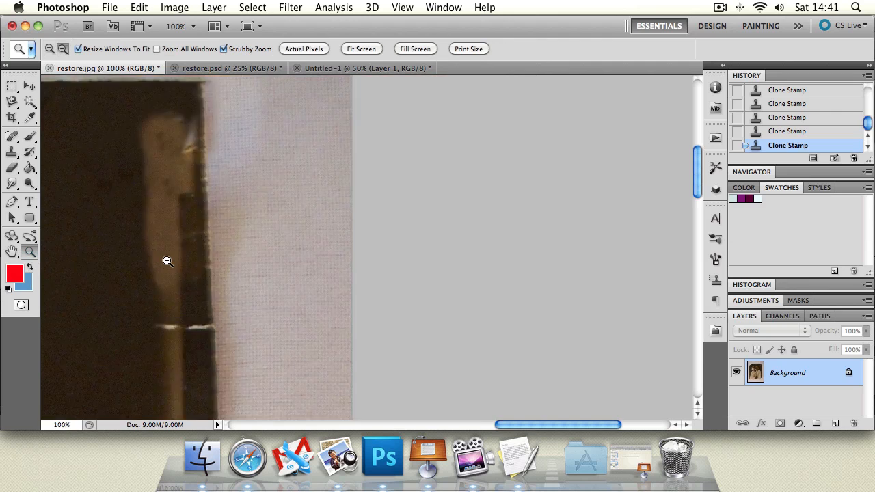
left_click(166, 260, "alt")
left_click(166, 263, "alt")
left_click(170, 274)
left_click(169, 277)
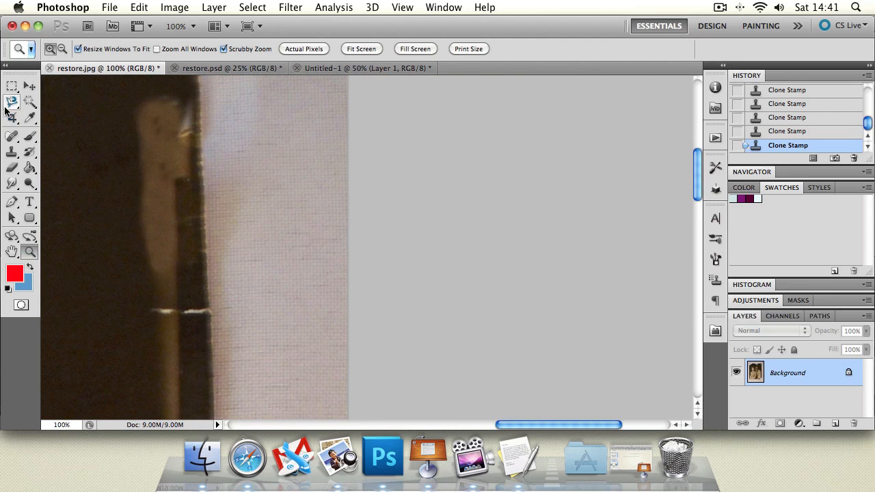
left_click(12, 152)
left_click(168, 274, "alt")
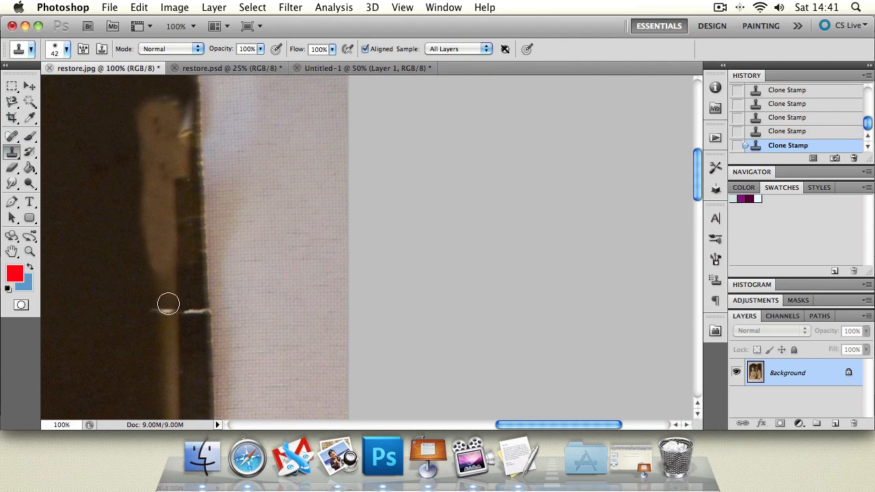
left_click_drag(169, 304, 162, 307)
left_click(161, 240, "alt")
mouse_move(159, 277)
left_mouse_down()
mouse_move(163, 298)
mouse_move(155, 229)
mouse_move(185, 295)
left_mouse_up()
key("super+z")
- Clone brown texture over the bright tear remnant beside the top of the brown strip
left_click(30, 252)
left_click(145, 214, "alt")
left_click(146, 213, "alt")
left_click(145, 214, "alt")
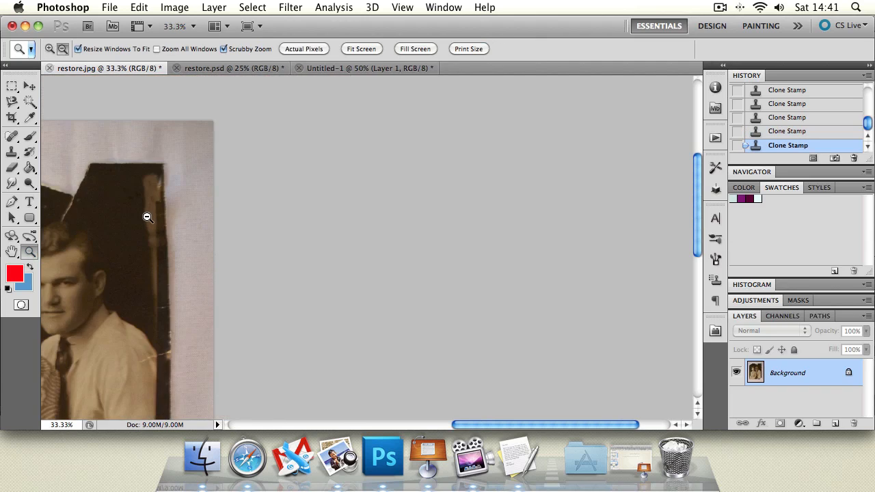
left_click(152, 202)
left_click(157, 195)
left_click(160, 192)
left_click(158, 189)
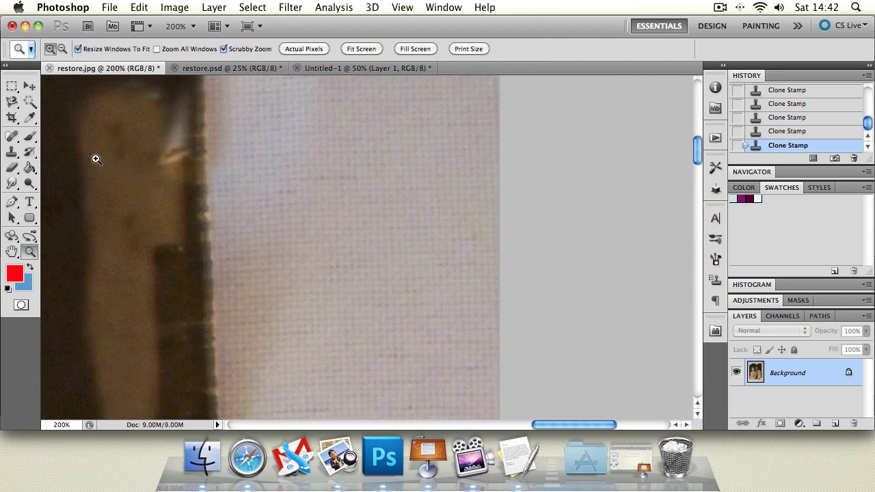
left_click(11, 253)
left_click_drag(117, 157, 127, 278)
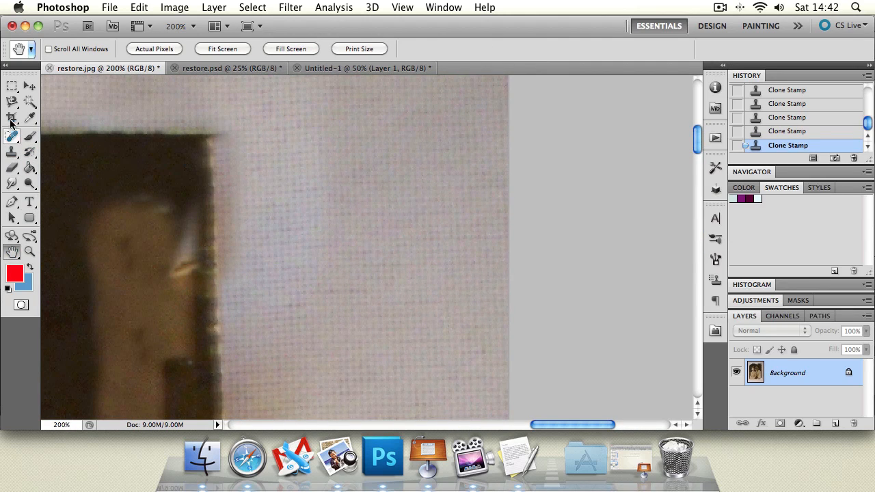
left_click(12, 152)
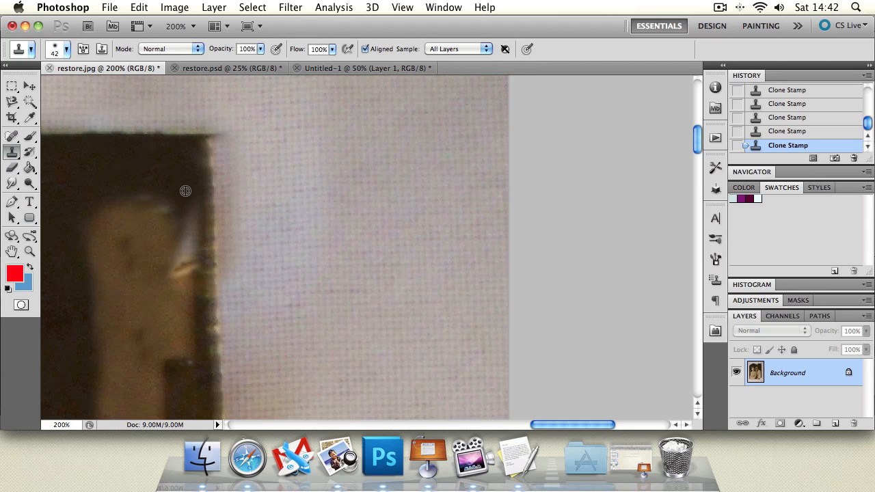
left_click(163, 246, "alt")
mouse_move(195, 264)
left_mouse_down()
mouse_move(183, 254)
mouse_move(184, 265)
left_mouse_up()
key("super+z")
left_click(155, 235, "alt")
- Examine the whole photo at reduced zoom to judge how the rebuilt corner blends with the rest
left_click(29, 252)
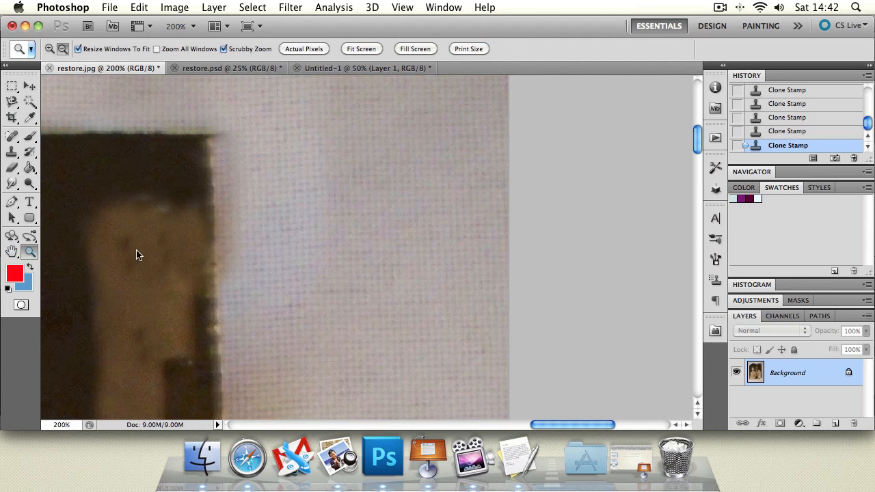
left_click(137, 253, "alt")
left_click(137, 251, "alt")
left_click(138, 250, "alt")
left_click(137, 250, "alt")
left_click(148, 284, "alt")
left_click(298, 244, "alt")
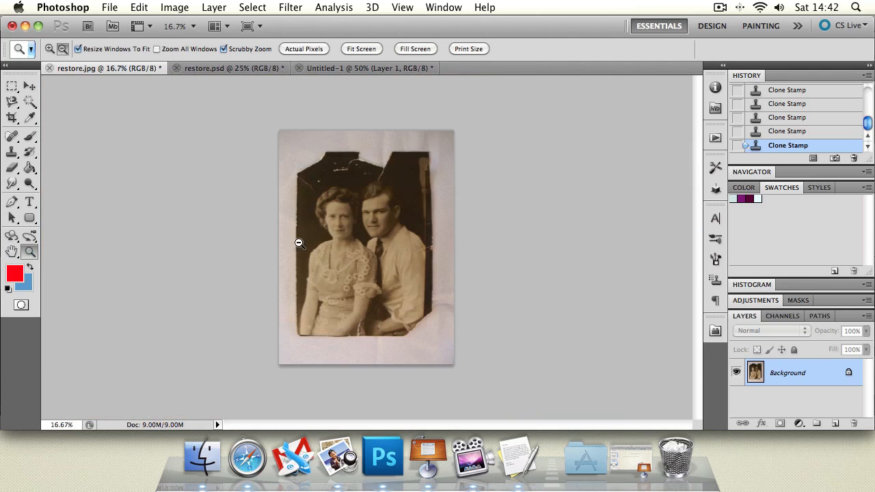
left_click(420, 199)
left_click(12, 253)
left_click_drag(278, 258, 169, 179)
- Examine the rebuilt upper corner and brown strip close up, and the whole photo at reduced zoom
left_click(34, 250)
left_click(273, 133)
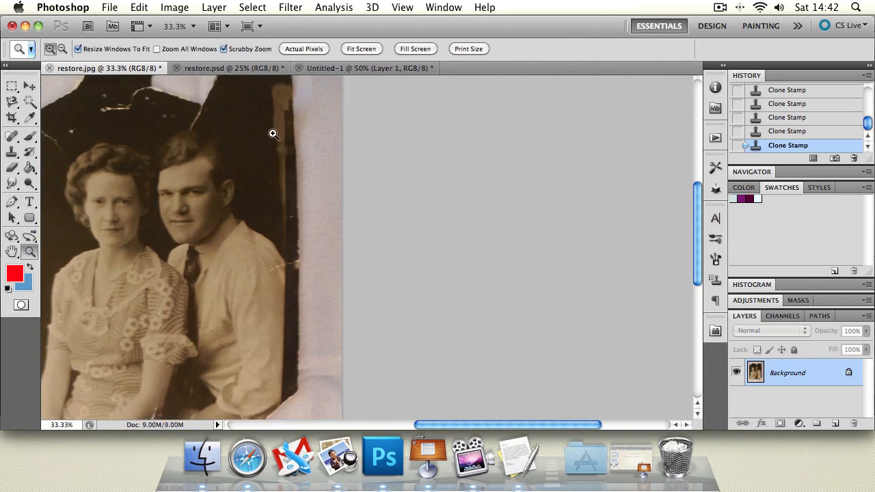
left_click(287, 92)
left_click(287, 91)
left_click(287, 91)
left_click(12, 251)
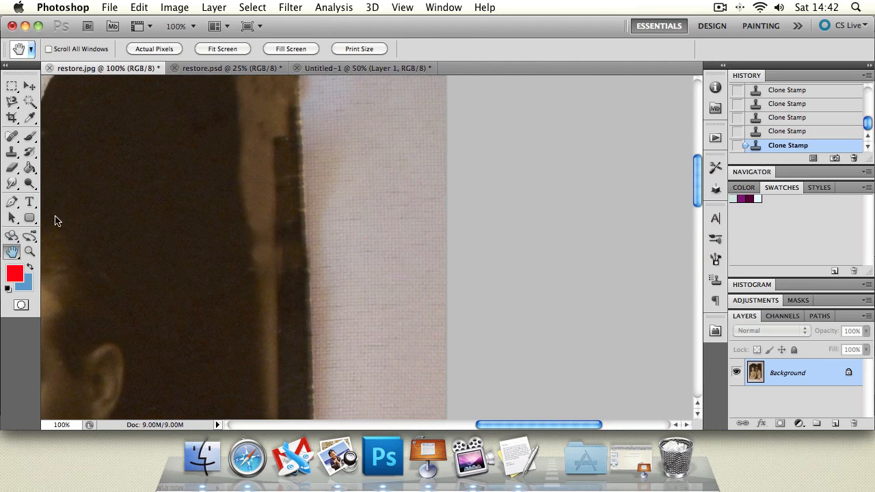
left_click_drag(55, 219, 167, 320)
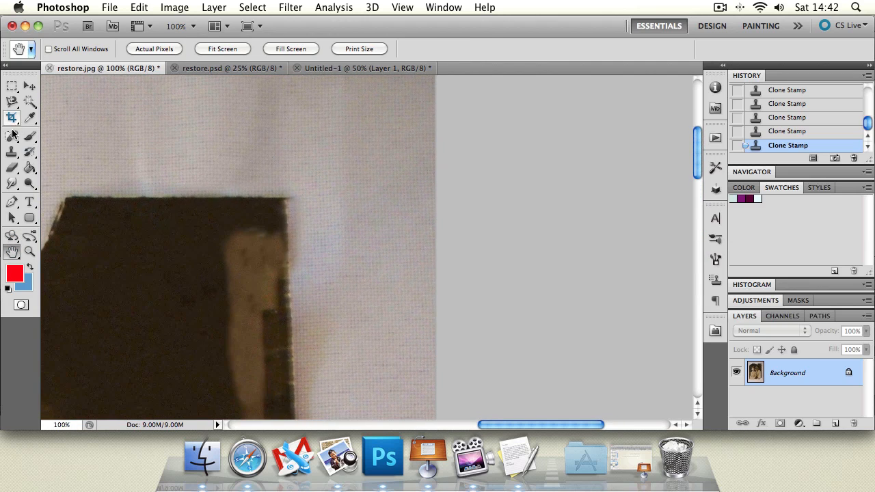
left_click(12, 152)
mouse_move(147, 176)
left_mouse_down()
mouse_move(328, 180)
mouse_move(297, 175)
left_mouse_up()
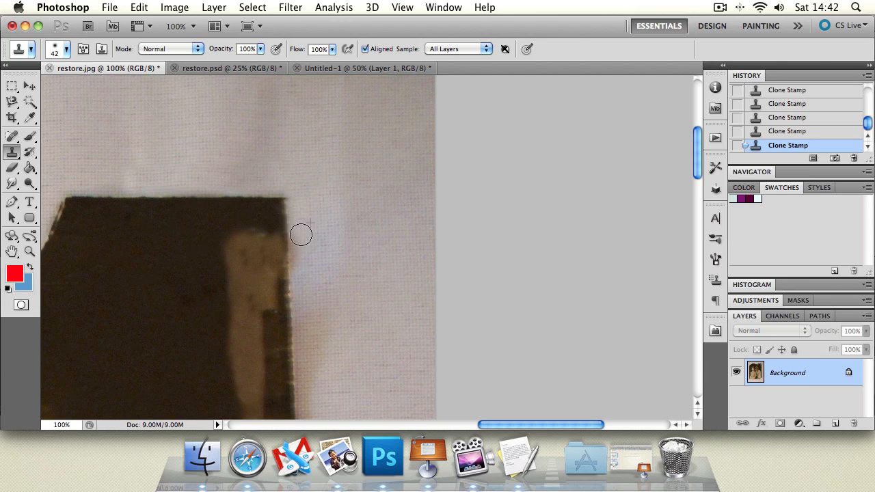
left_click(31, 253)
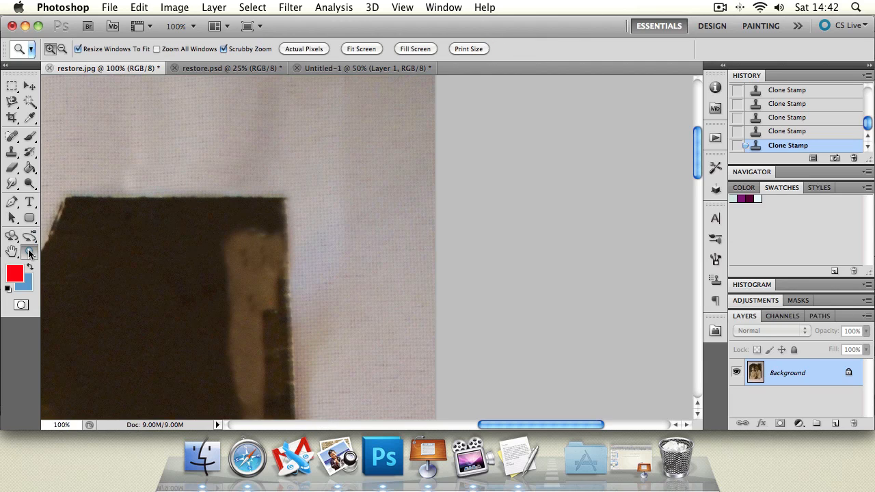
left_click(176, 233, "alt")
left_click(396, 241)
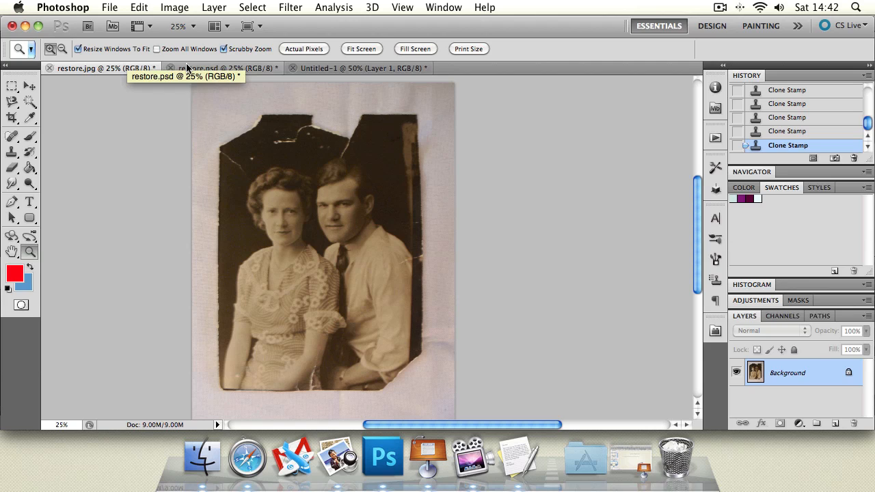
key("s")
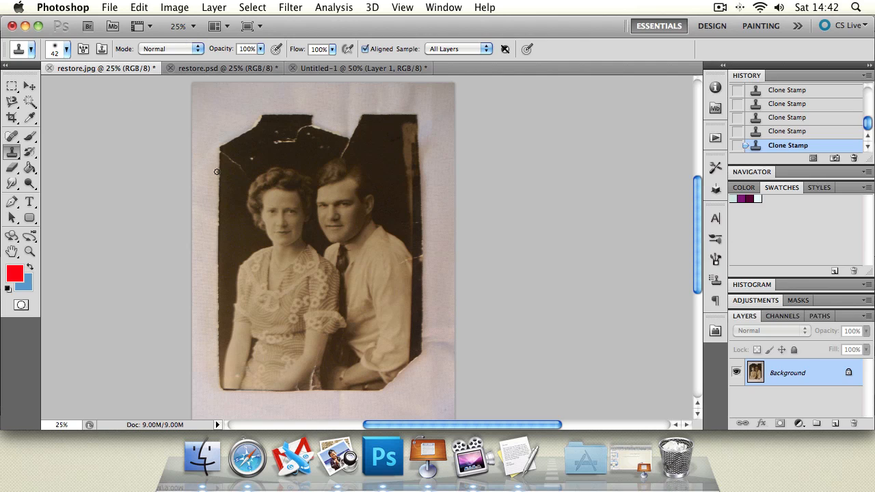
left_click(64, 49)
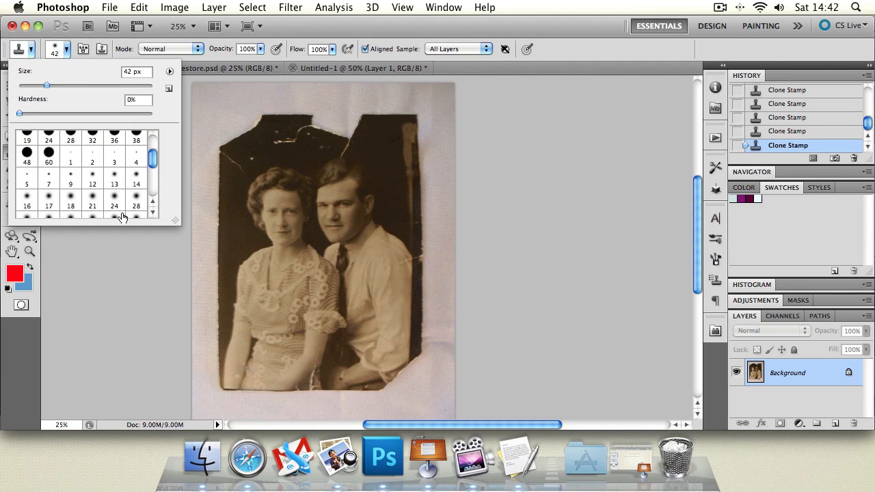
left_click(130, 270)
left_click(29, 251)
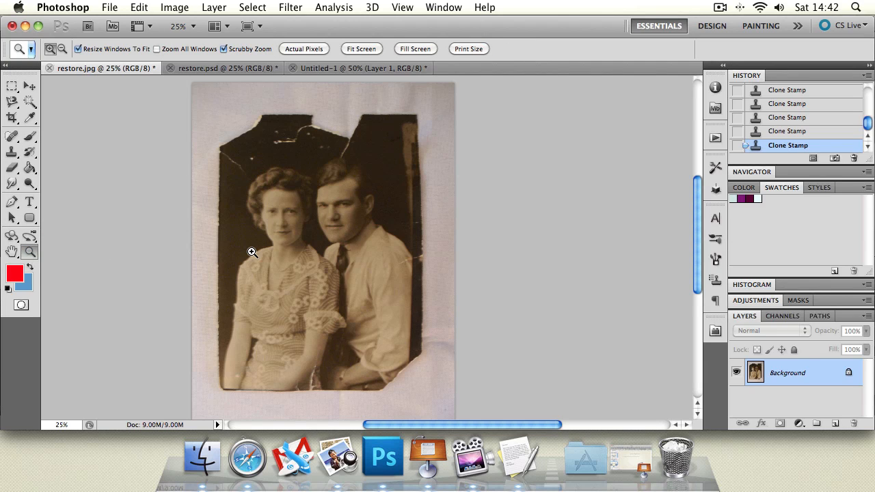
- Switch from the Clone Stamp to the Pattern Stamp tool on the photo of the couple
left_click(12, 154)
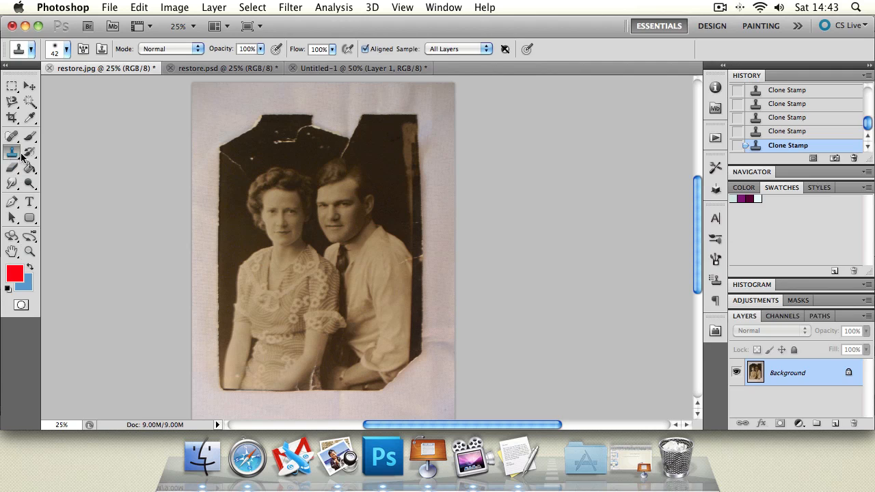
left_click_drag(21, 157, 31, 165)
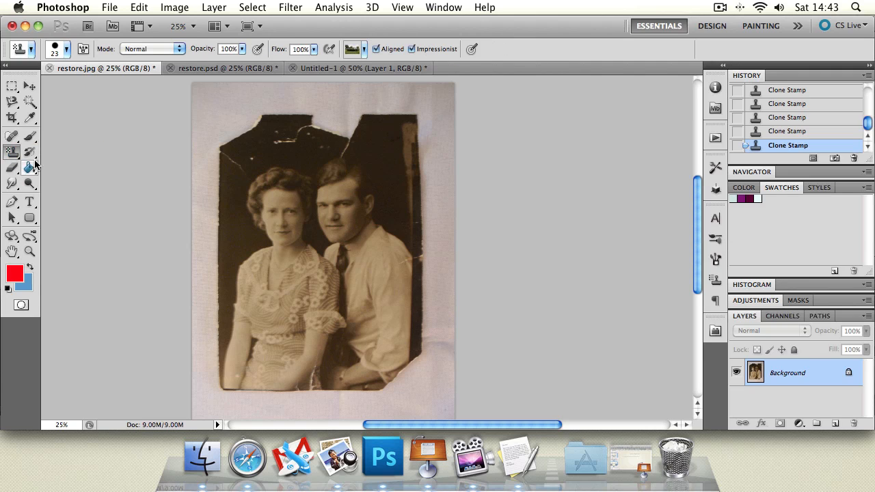
left_click(30, 251)
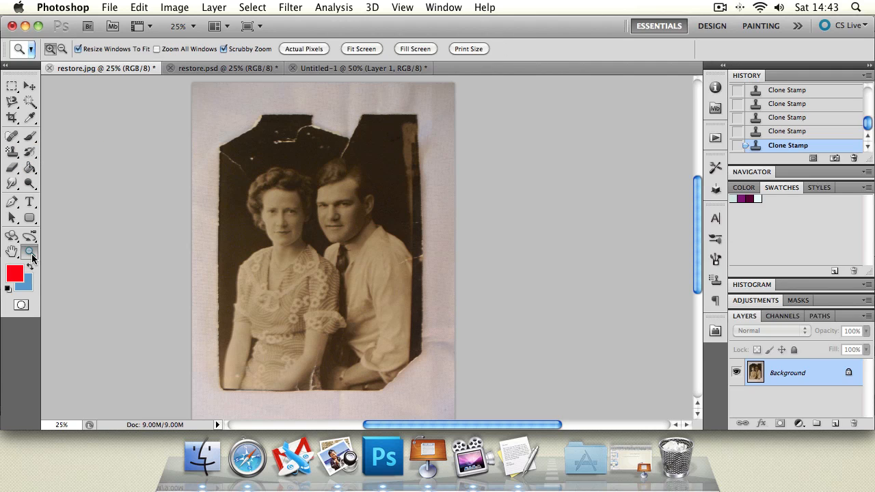
left_click(453, 182)
left_click(412, 192)
left_click(11, 152)
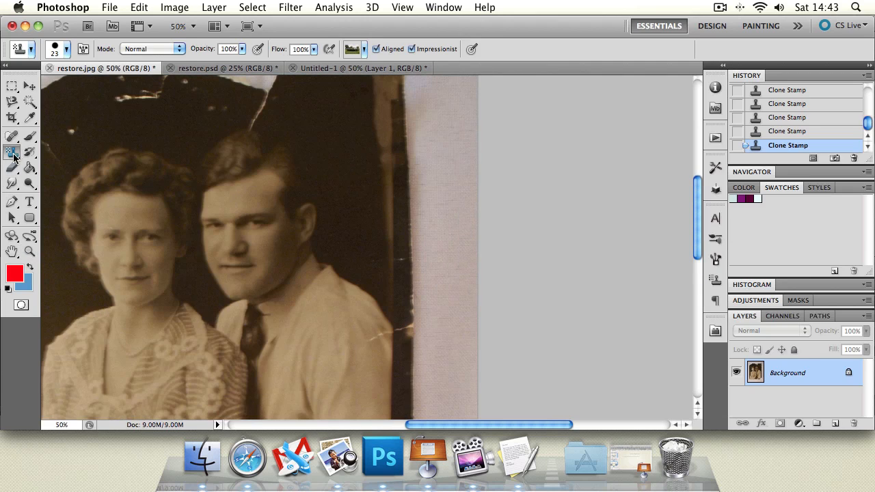
left_click(65, 48)
left_click(490, 120)
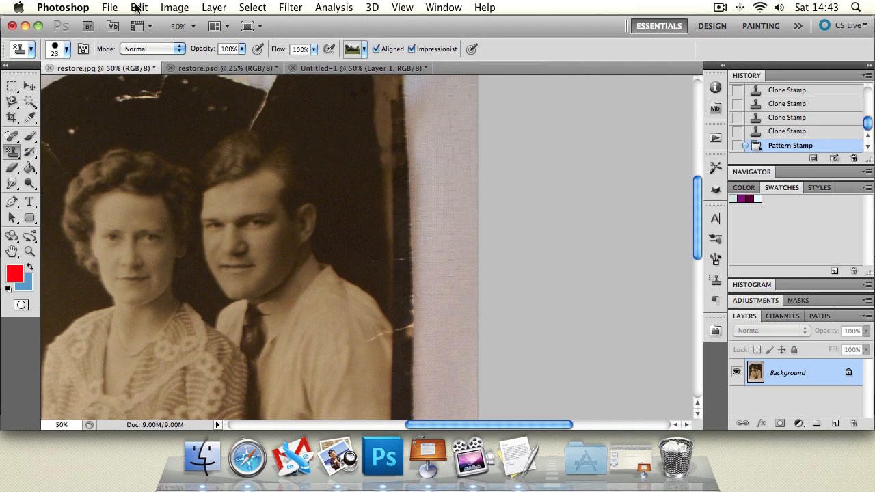
- Select the whole canvas of the photo and define it as a new pattern
key("super+a")
left_click(29, 250)
left_click(203, 234, "alt")
left_click(203, 234, "alt")
left_click(203, 234, "alt")
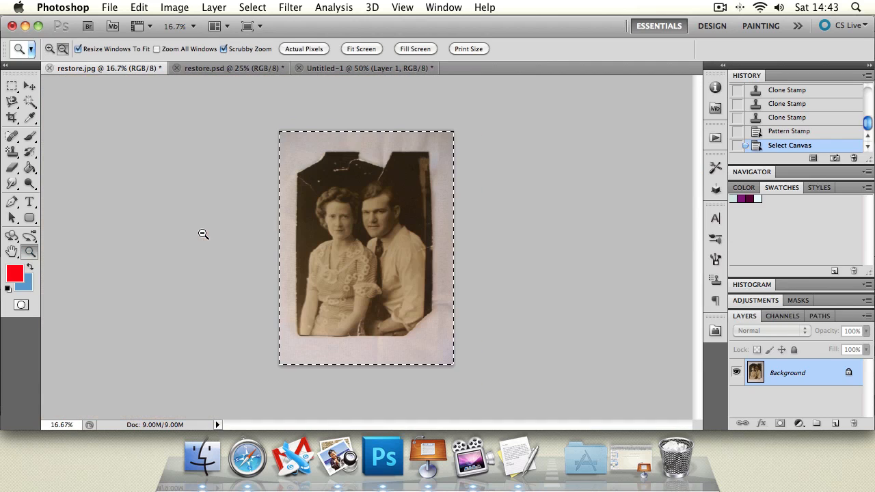
left_click(418, 262)
left_click(139, 6)
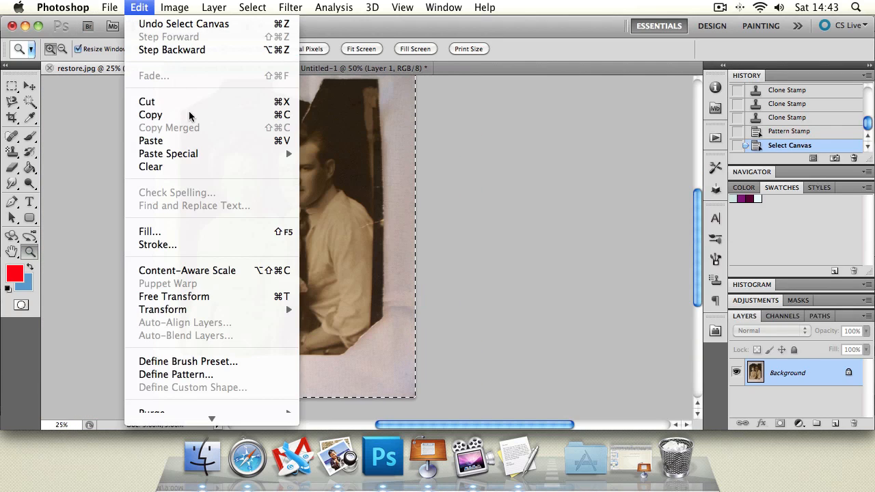
left_click(216, 374)
left_click(833, 389)
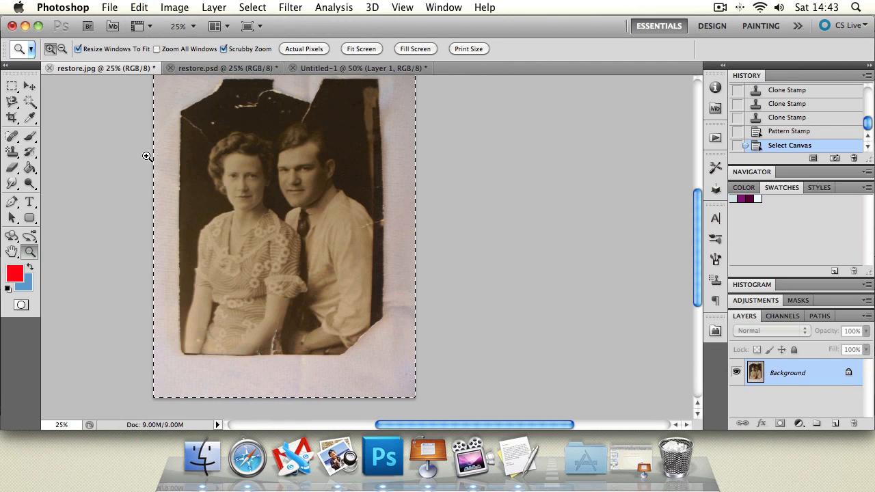
- Choose the pattern made from the couple's photo for the Pattern Stamp tool
left_click(12, 151)
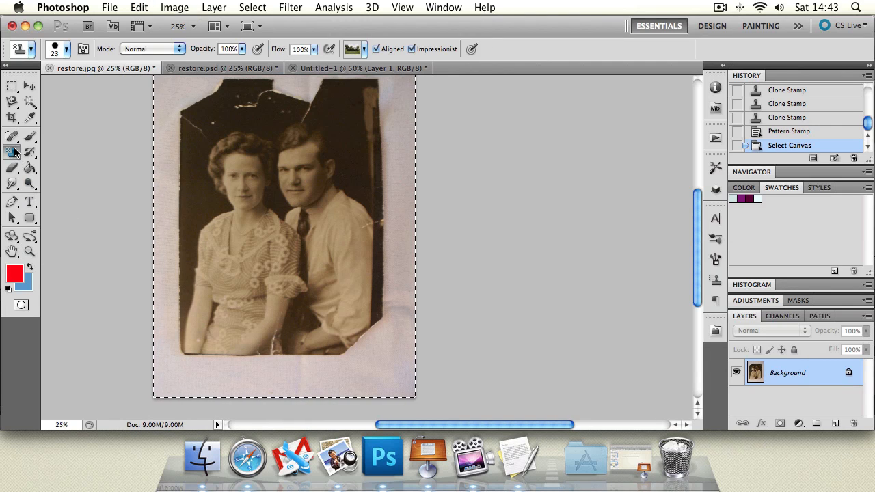
left_click(364, 48)
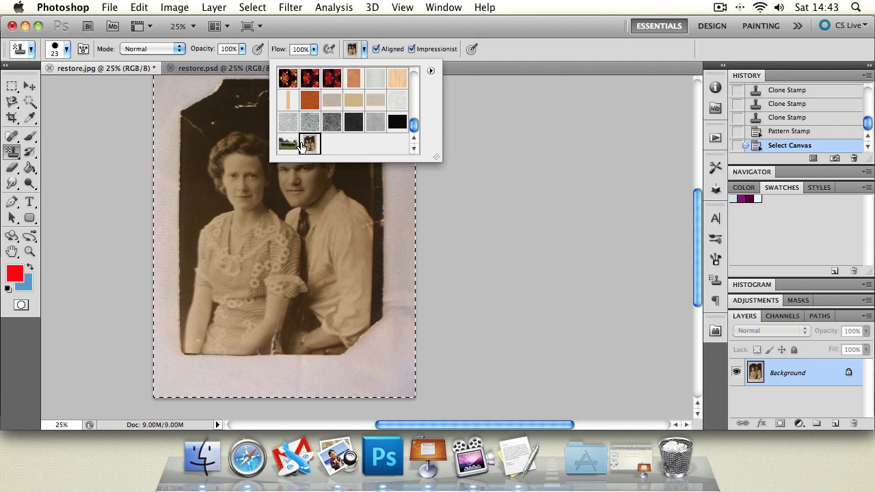
left_click(305, 145)
left_click(340, 36)
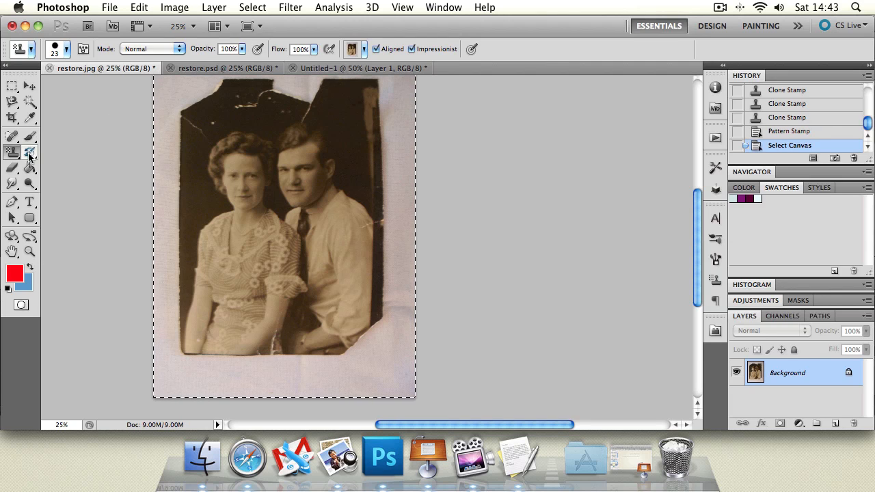
- Choose the blue bubbles pattern for the Pattern Stamp and set its brush size to 176 px
scroll(227, 57, "up", 4)
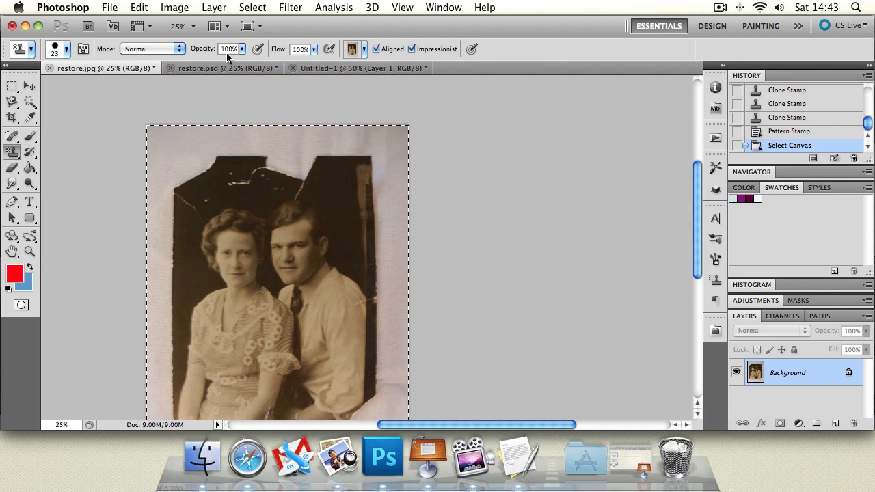
left_click(364, 49)
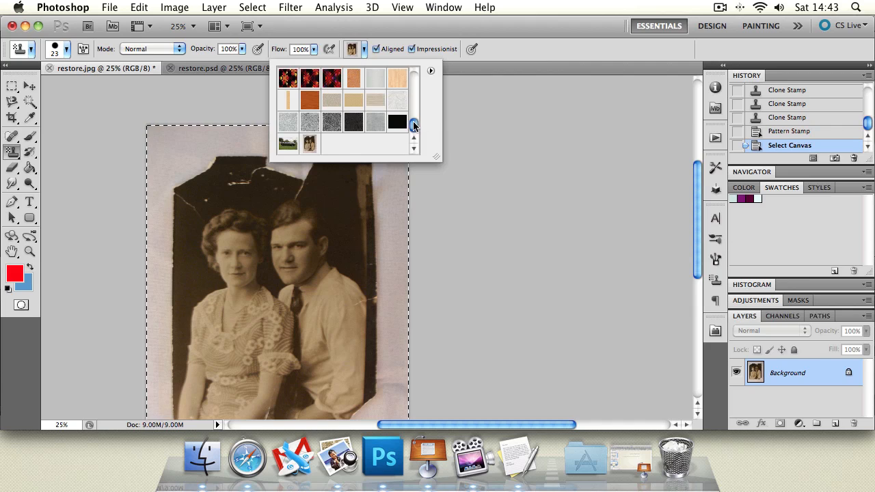
left_click_drag(413, 125, 412, 65)
left_click(288, 78)
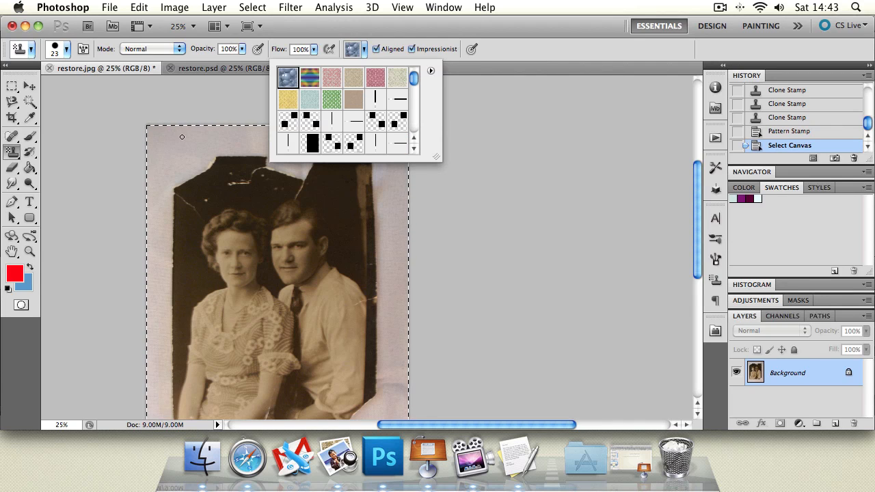
left_click(67, 49)
left_click_drag(39, 84, 87, 90)
- Try the blue pattern over the photo with Impressionist on and off, undoing the strokes
left_click(231, 170)
mouse_move(257, 185)
left_mouse_down()
mouse_move(215, 155)
mouse_move(270, 162)
left_mouse_up()
left_click(410, 49)
key("super+z")
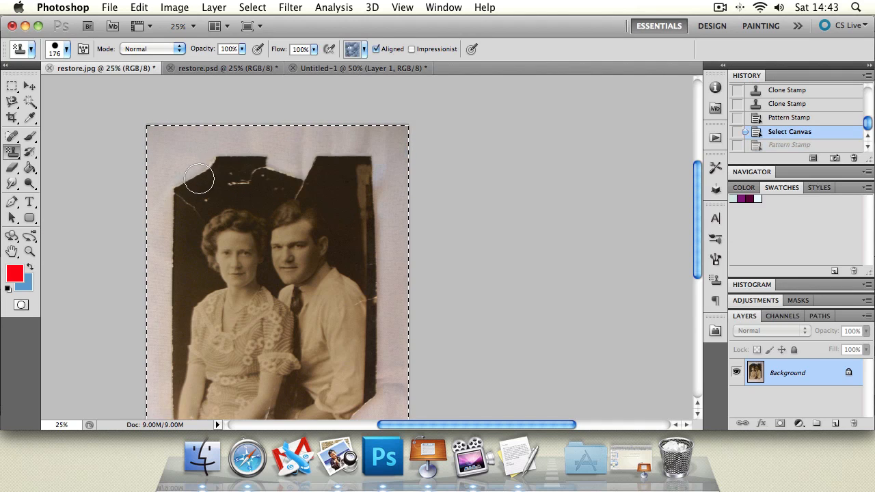
mouse_move(196, 176)
left_mouse_down()
mouse_move(341, 185)
mouse_move(344, 235)
mouse_move(207, 184)
mouse_move(260, 167)
mouse_move(349, 261)
left_mouse_up()
key("super+z")
- Turn the Impressionist option back on and set the Pattern Stamp brush size to 19 px
left_click(410, 49)
left_click(67, 50)
left_click_drag(61, 86, 23, 87)
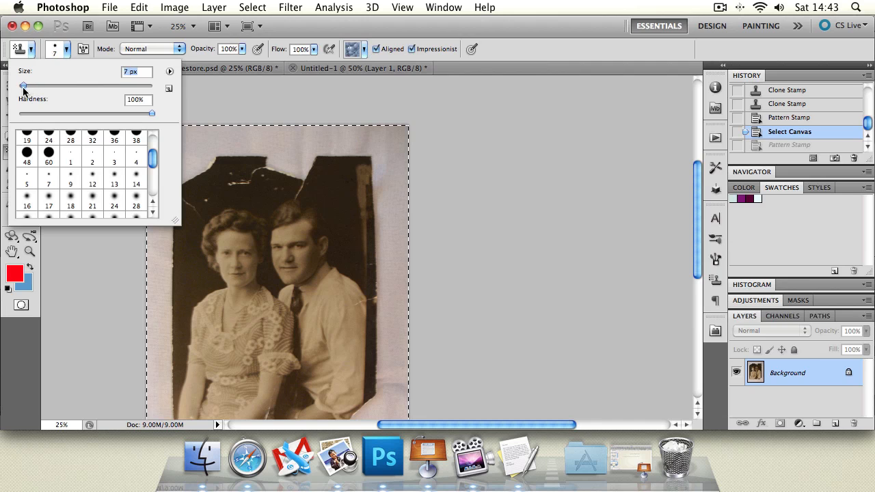
left_click(29, 252)
left_click(348, 292)
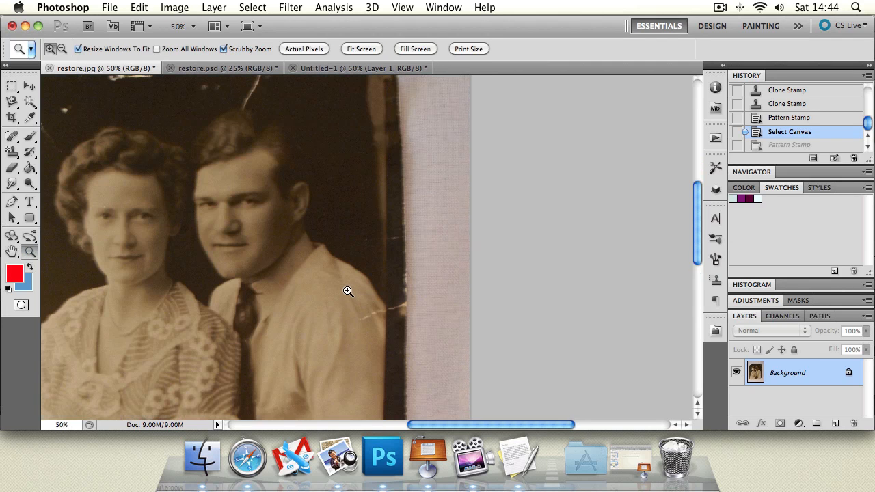
left_click(13, 252)
left_click_drag(248, 306, 315, 289)
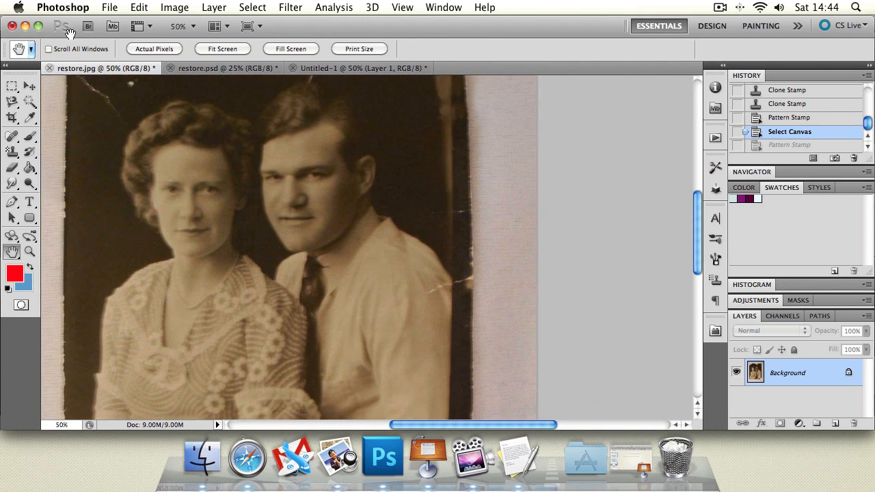
left_click(12, 152)
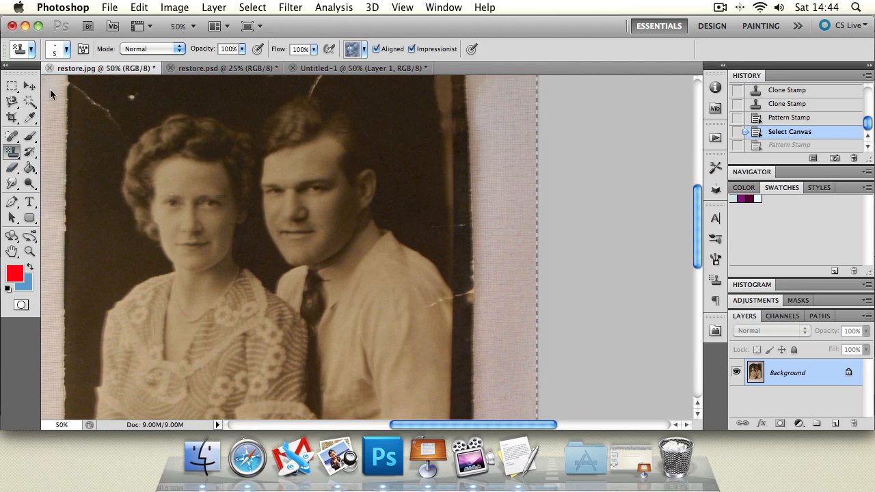
left_click(67, 49)
left_click_drag(26, 85, 30, 85)
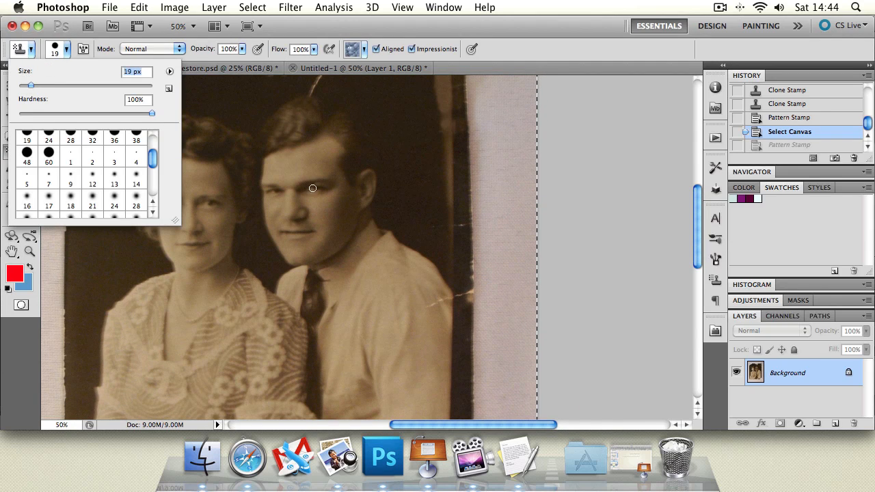
- Undo a blue test stroke on the man's eye and switch to the pattern made from the photo
left_click_drag(313, 188, 319, 189)
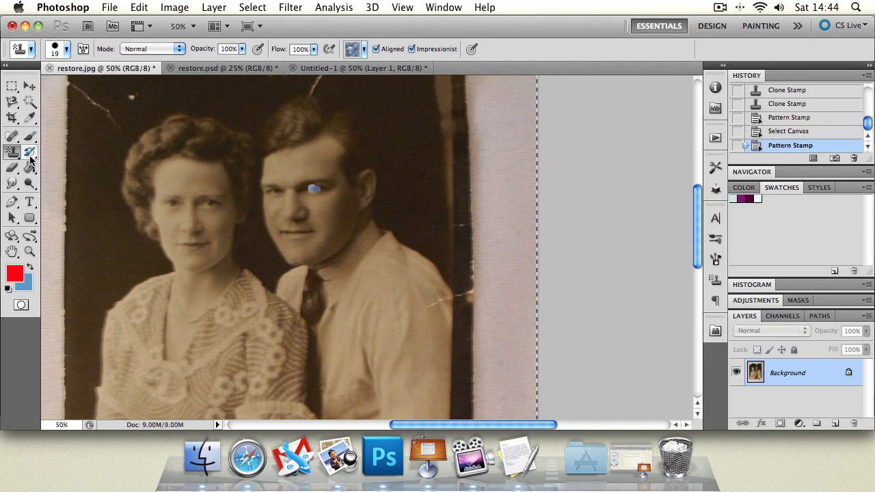
key("super+z")
left_click(364, 48)
left_click_drag(412, 87, 413, 137)
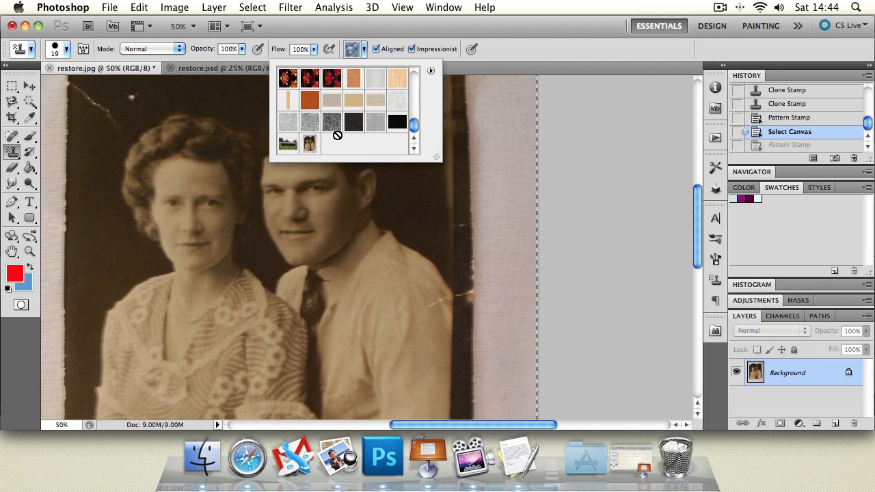
left_click(308, 142)
left_click(398, 38)
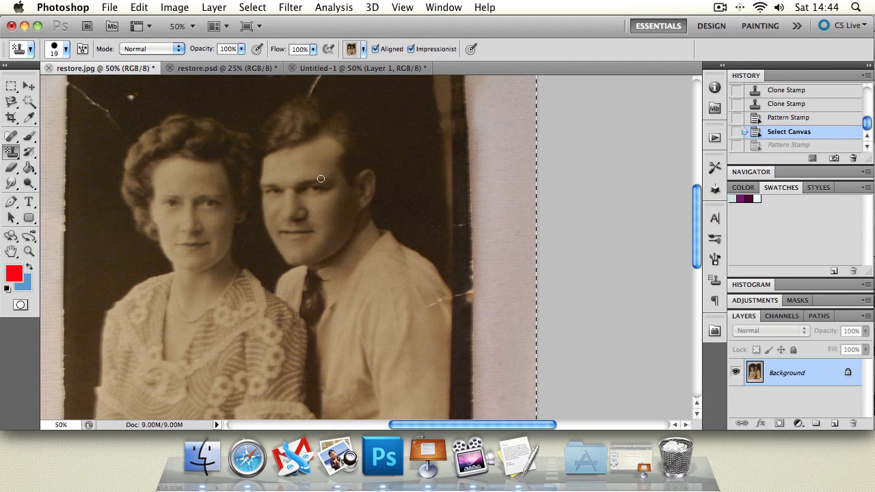
- Paint the photo's own pattern over the man's eyes and face for an Impressionist effect and review the whole picture
left_click_drag(313, 188, 314, 190)
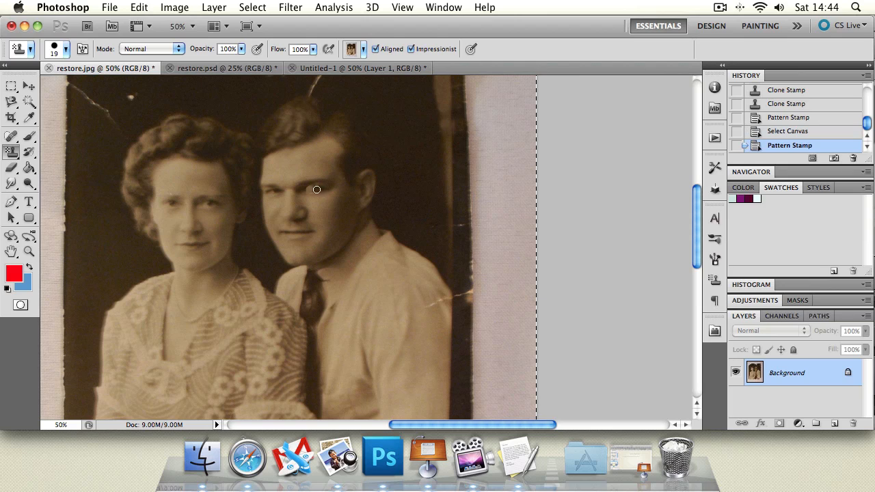
left_click(316, 190)
left_click(311, 189)
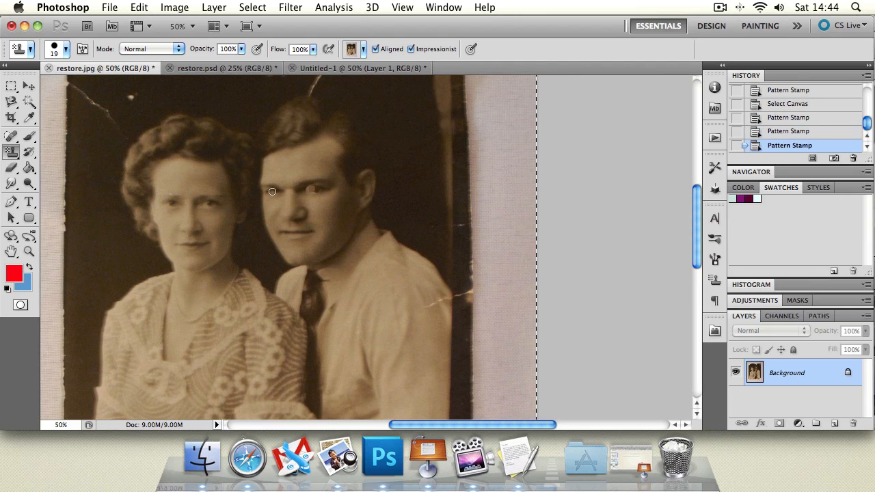
left_click(272, 191)
left_click_drag(269, 192, 281, 192)
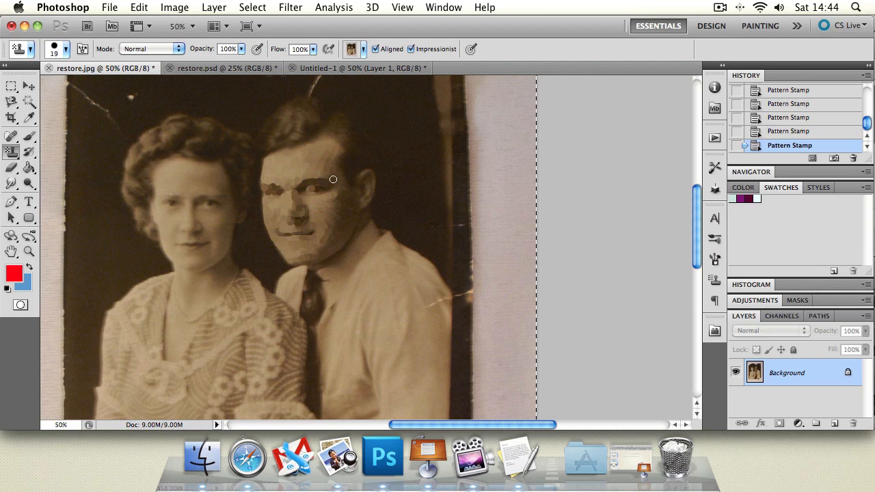
left_click(28, 252)
left_click(277, 207, "alt")
left_click(308, 231, "alt")
left_click(348, 259, "alt")
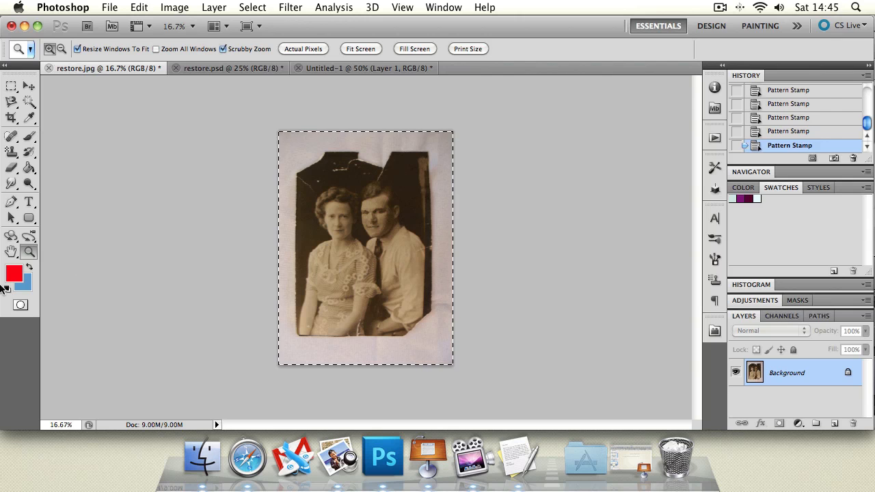
double_click(29, 251)
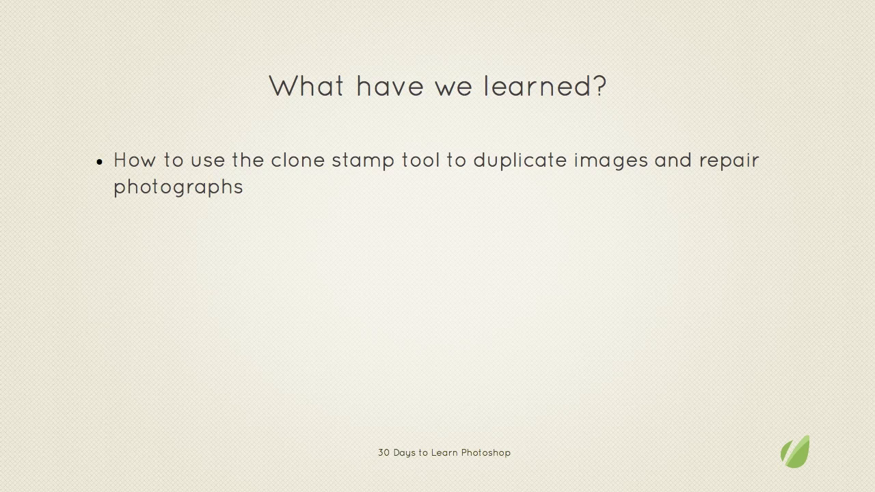